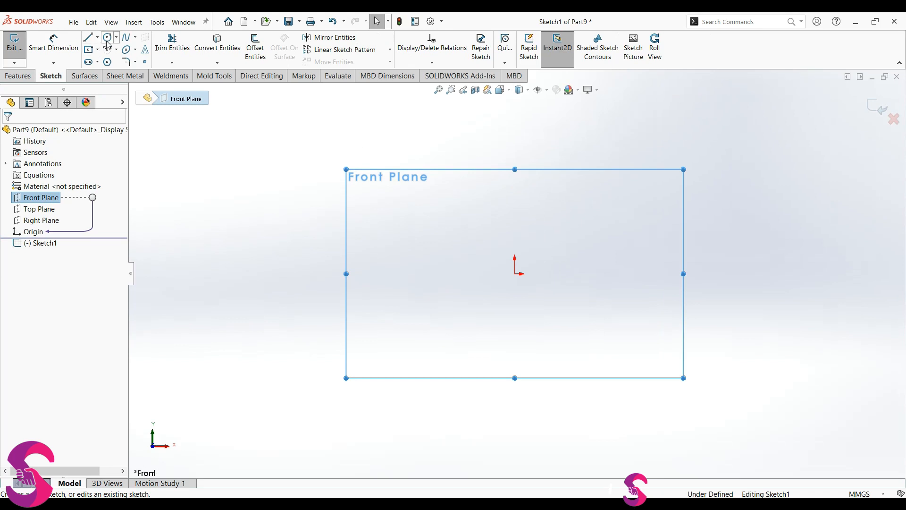
Step: Sketch an eight-sided polygon centred on the origin, with an inscribed circle about 26 mm in diameter
left_click(108, 62)
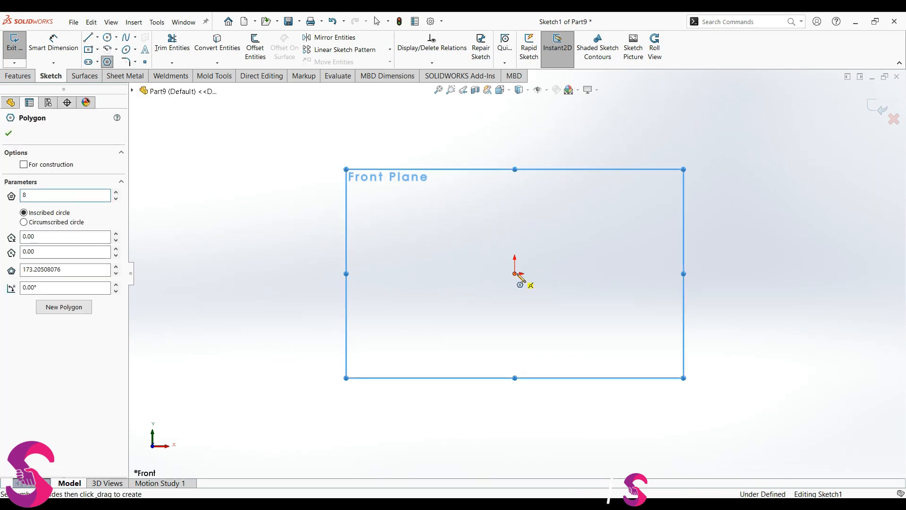
left_click(515, 273)
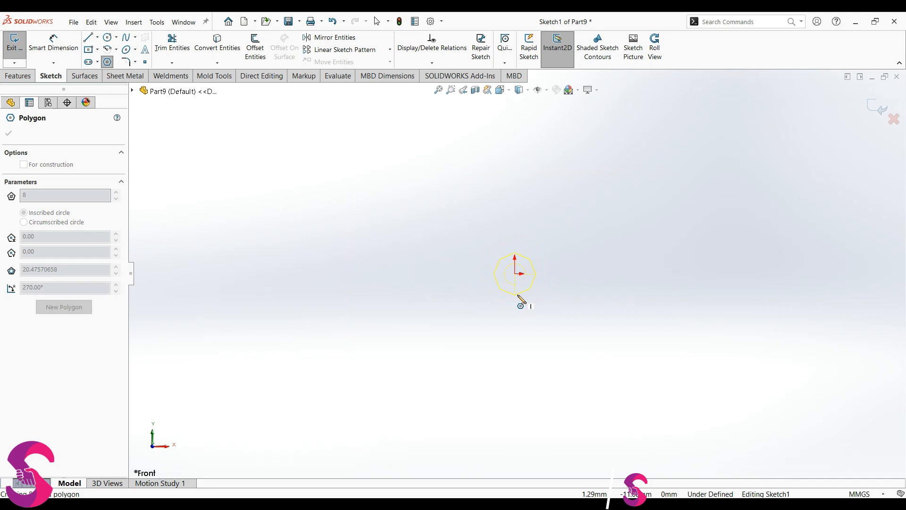
left_click(536, 302)
scroll(538, 309, "down", 3)
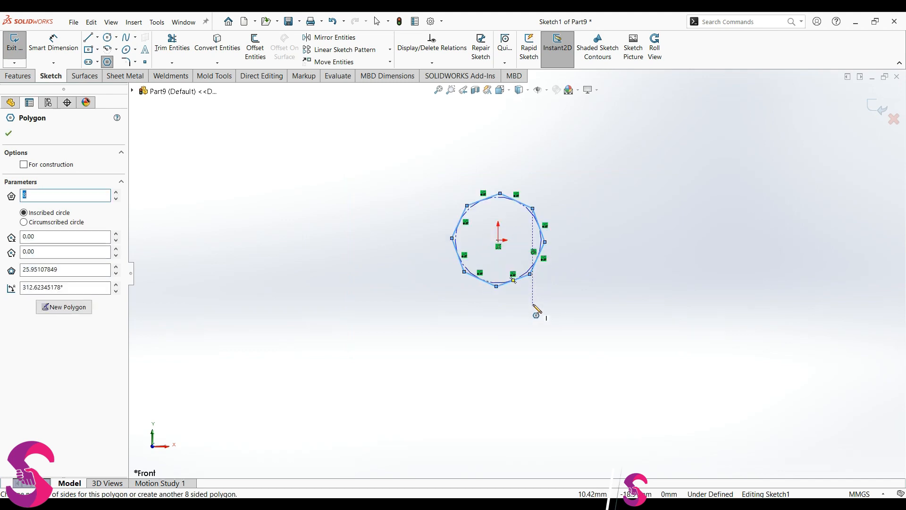
key("Escape")
Step: Make the octagon's lower side horizontal
left_click(533, 274)
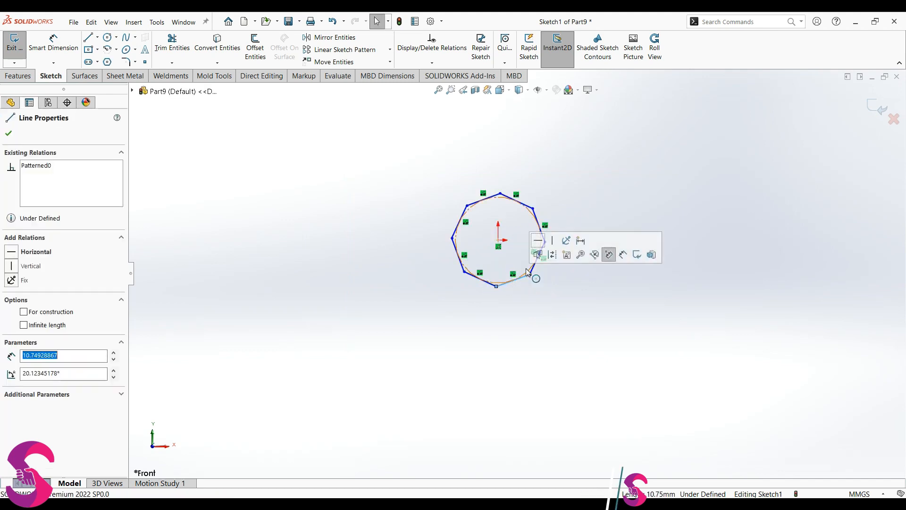
left_click(543, 251)
left_click(494, 375)
Step: Dimension the octagon's horizontal lower side at 9 mm
key("d")
left_click(496, 283)
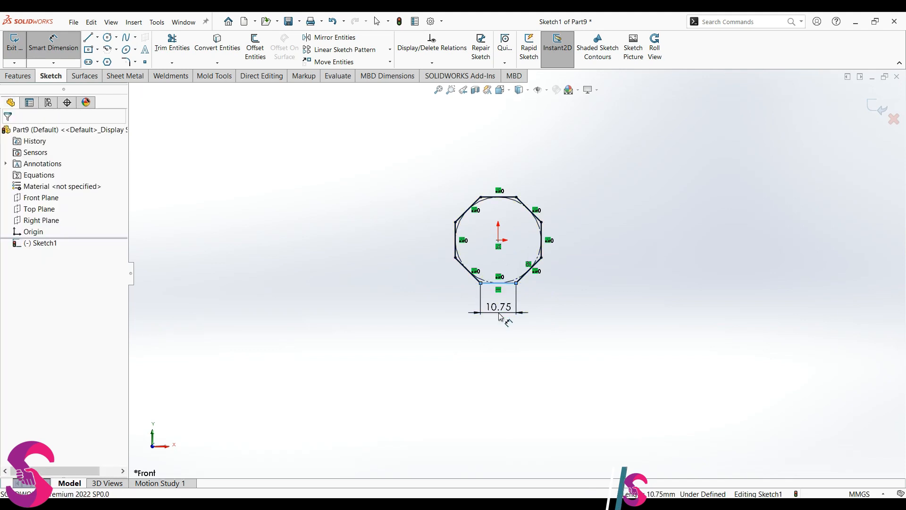
left_click(501, 315)
type("9")
key("Return")
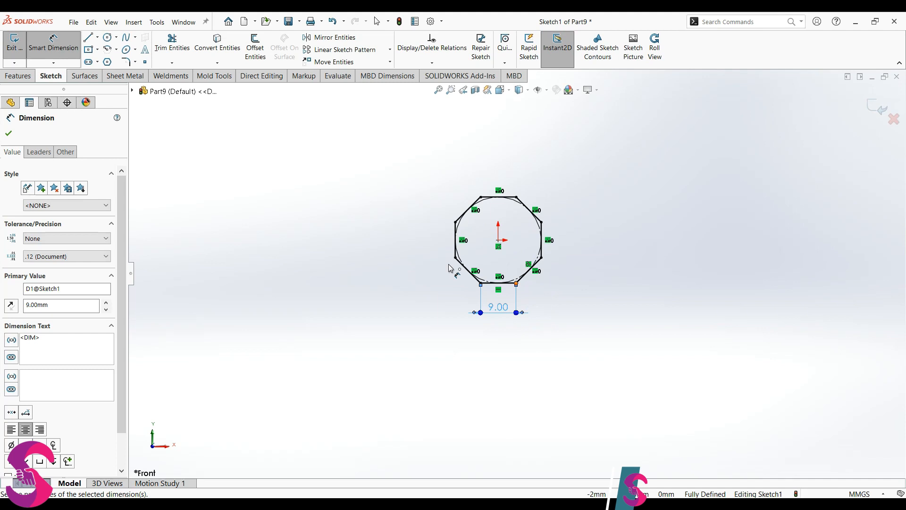
Step: Extrude the octagon sketch 230 mm with the Mid Plane end condition
left_click(19, 76)
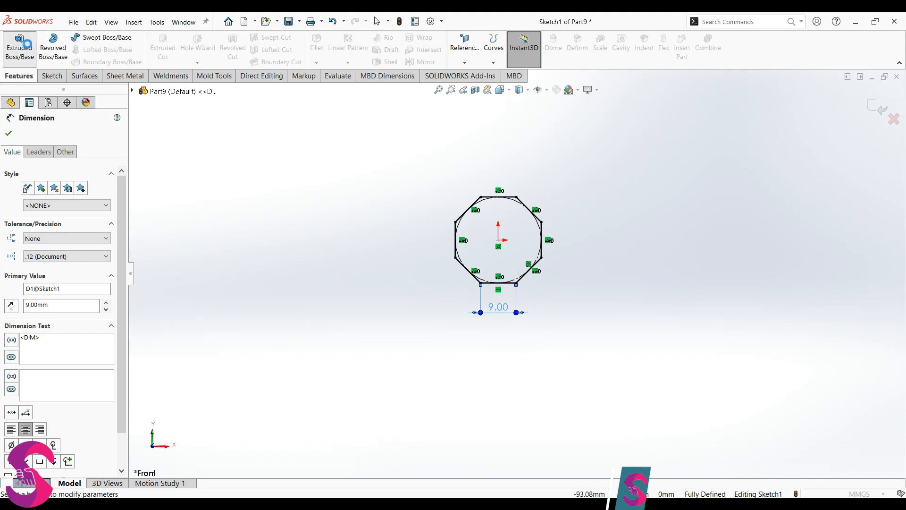
left_click(19, 45)
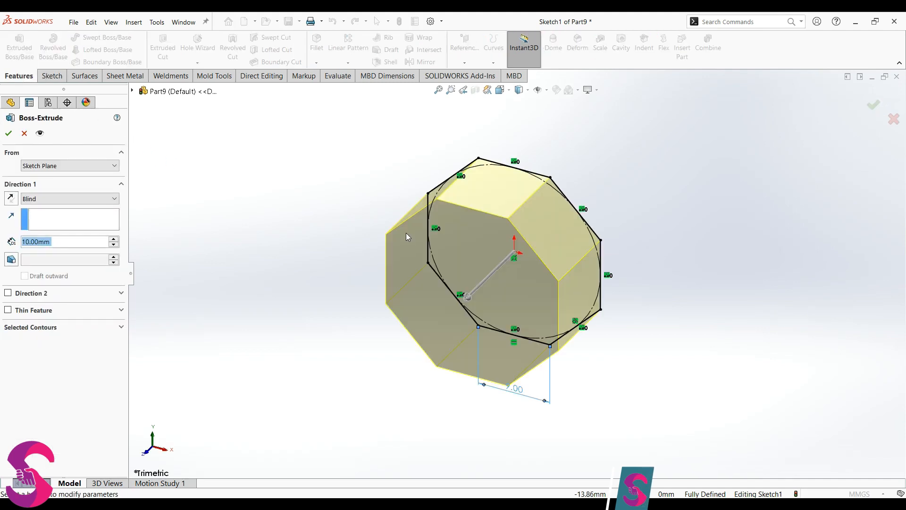
left_click(50, 200)
left_click(50, 250)
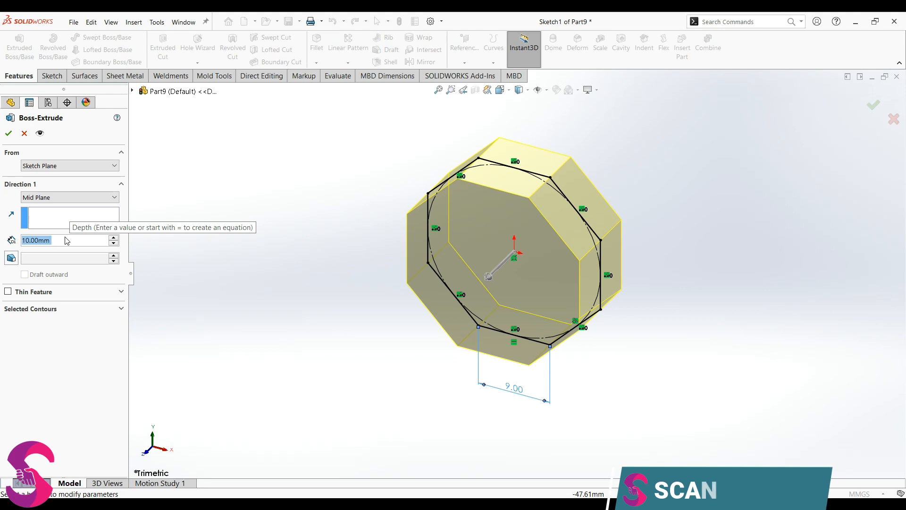
type("230")
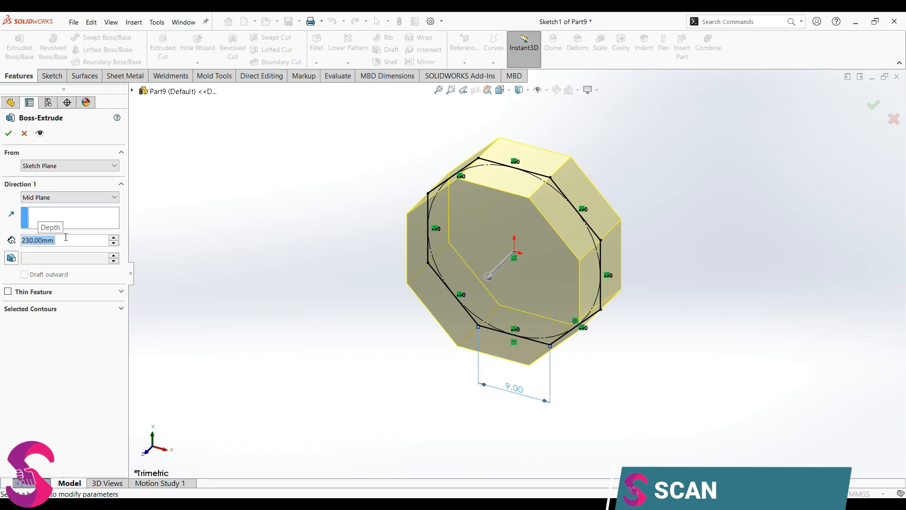
key("Return")
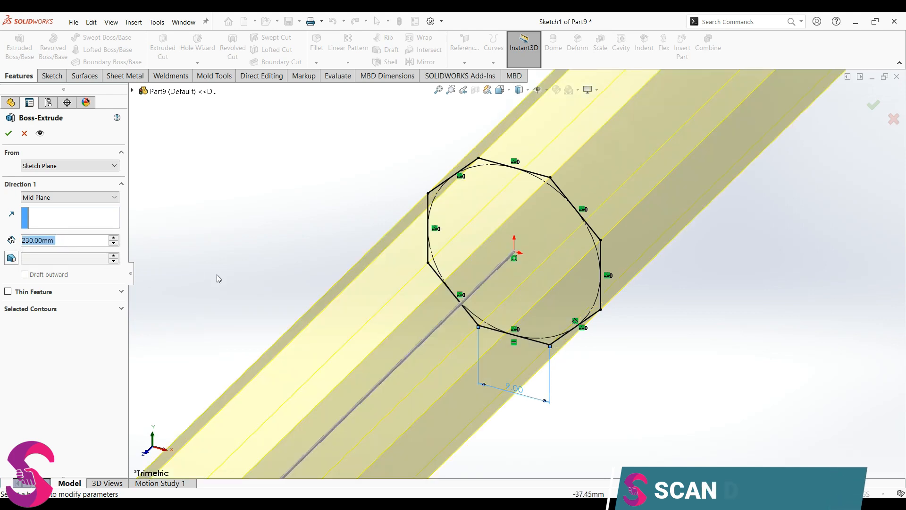
key("Return")
Step: Start a sketch on the Right Plane and draw lines from the bar's upper end corner to its axis and about 26 mm outward
scroll(350, 273, "up", 5)
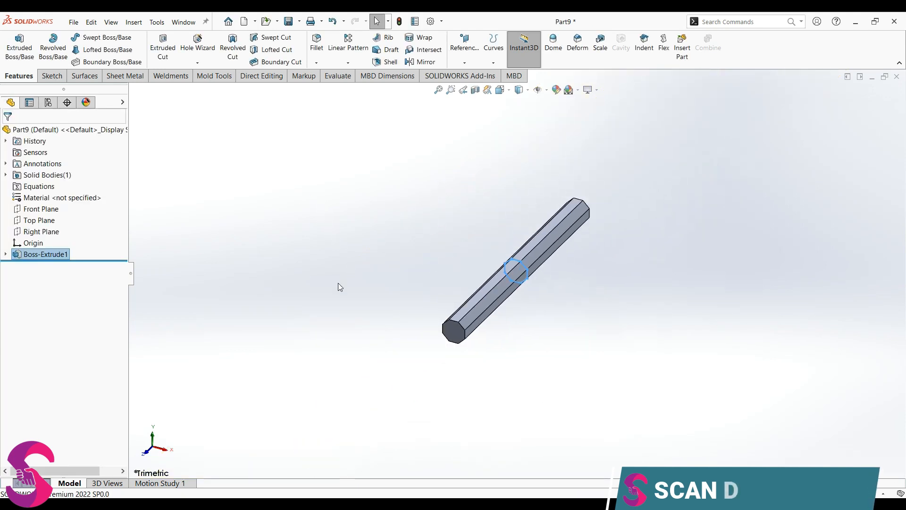
left_click(45, 231)
left_click(61, 221)
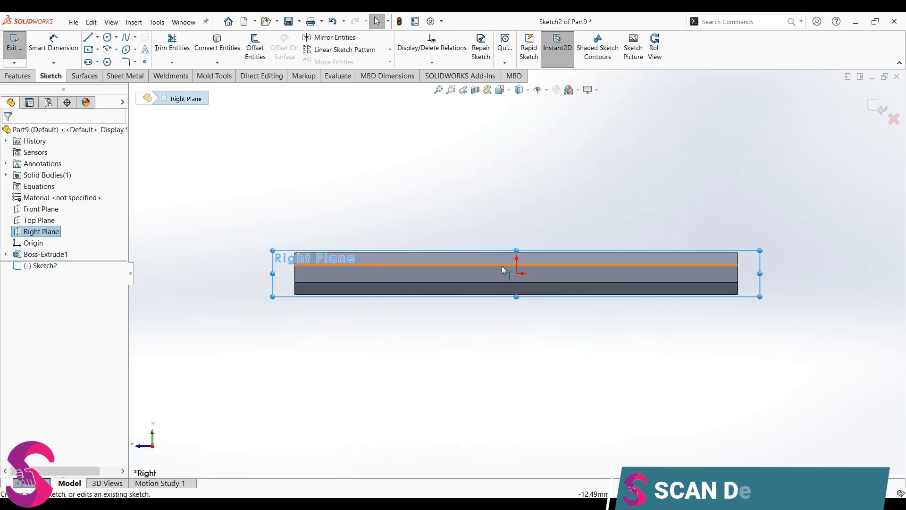
scroll(740, 271, "down", 3)
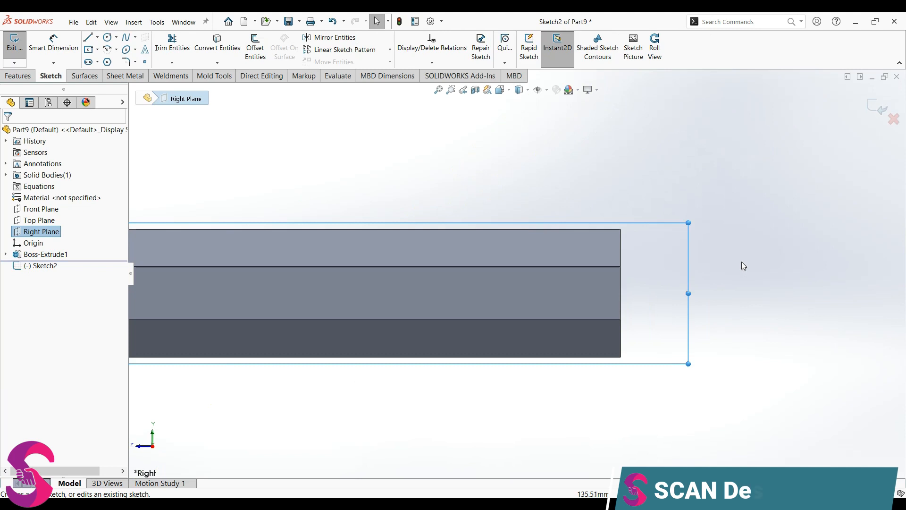
left_click(86, 39)
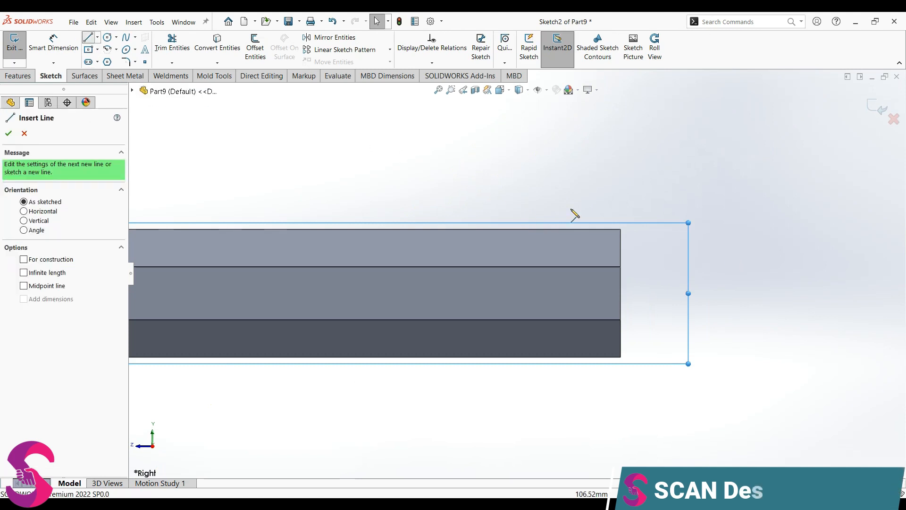
left_click(620, 229)
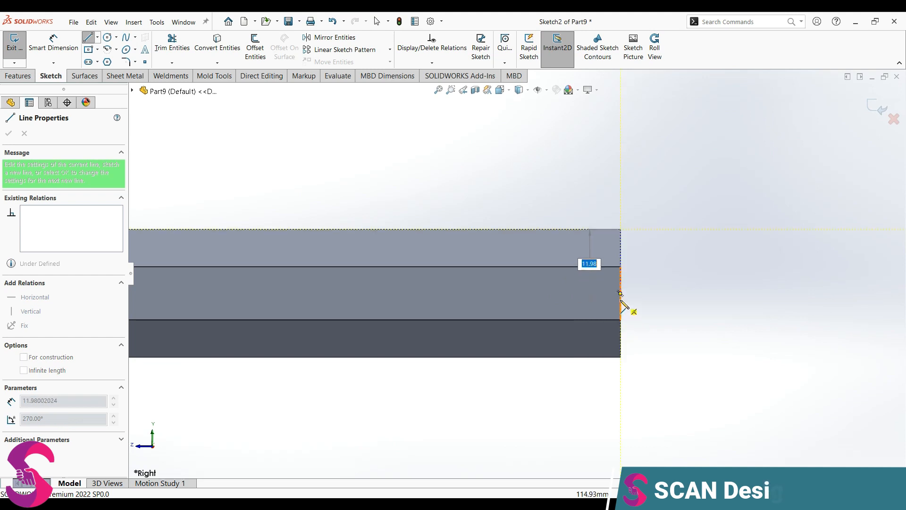
left_click(620, 293)
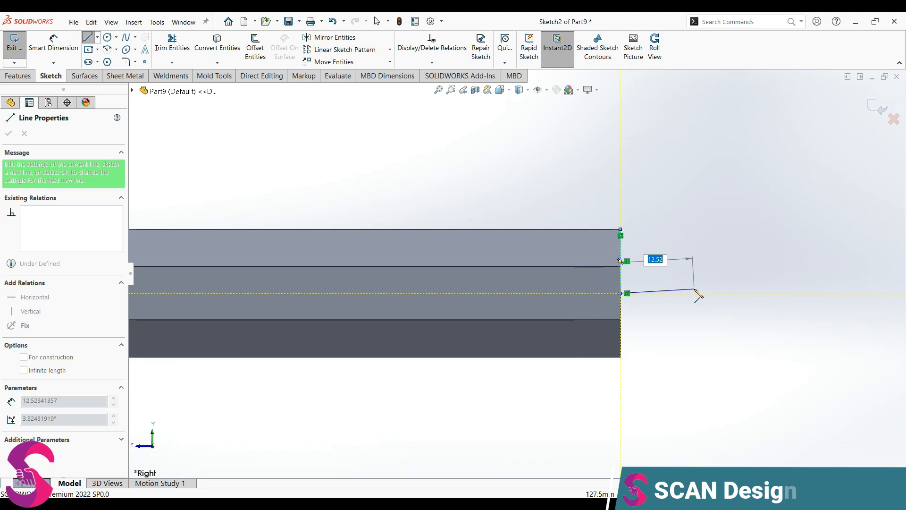
left_click(770, 294)
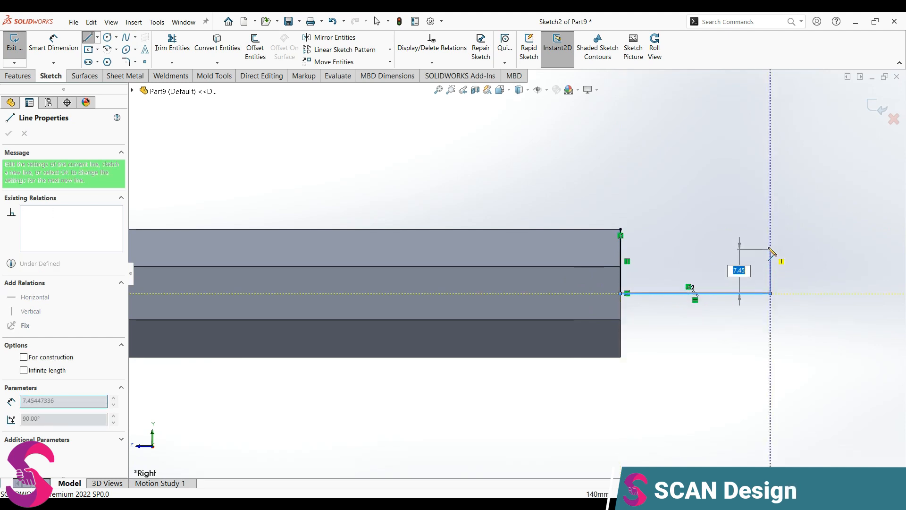
Step: Complete the profile with a vertical end, tangent-arc corner, stepped shoulder and two narrow raised tabs, closing it at the bar's upper corner
left_click(771, 230)
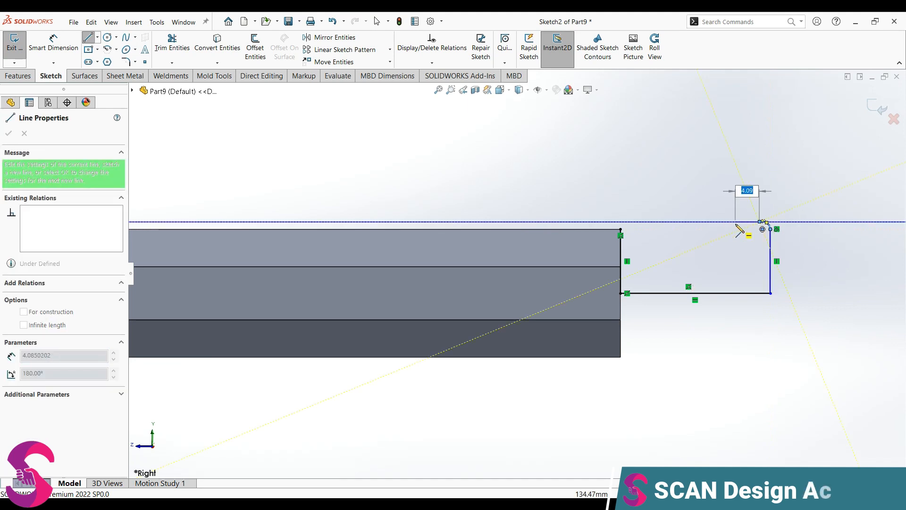
left_click(736, 221)
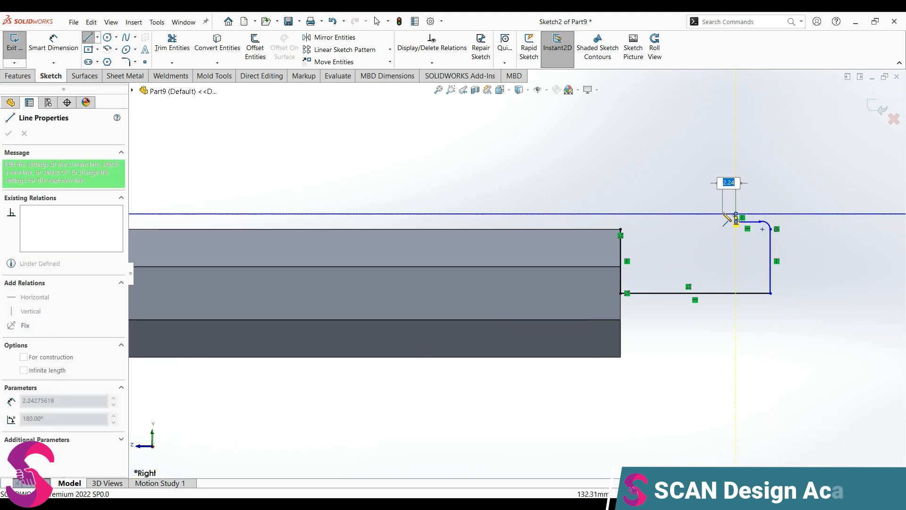
left_click(709, 213)
left_click(709, 203)
left_click(700, 203)
left_click(700, 214)
left_click(688, 214)
left_click(688, 202)
left_click(681, 202)
left_click(681, 213)
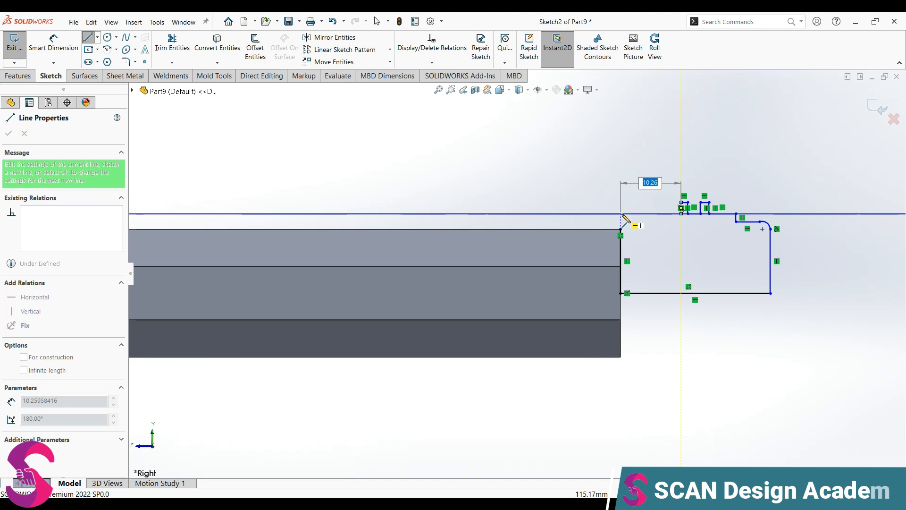
left_click(620, 229)
key("Escape")
Step: Make the sloped line between the bar's upper corner and the nearest tab horizontal
left_click(642, 226)
left_click(699, 186)
left_click(619, 162)
Step: Make the three upper profile lines before, between and after the tabs collinear
scroll(708, 234, "up", 2)
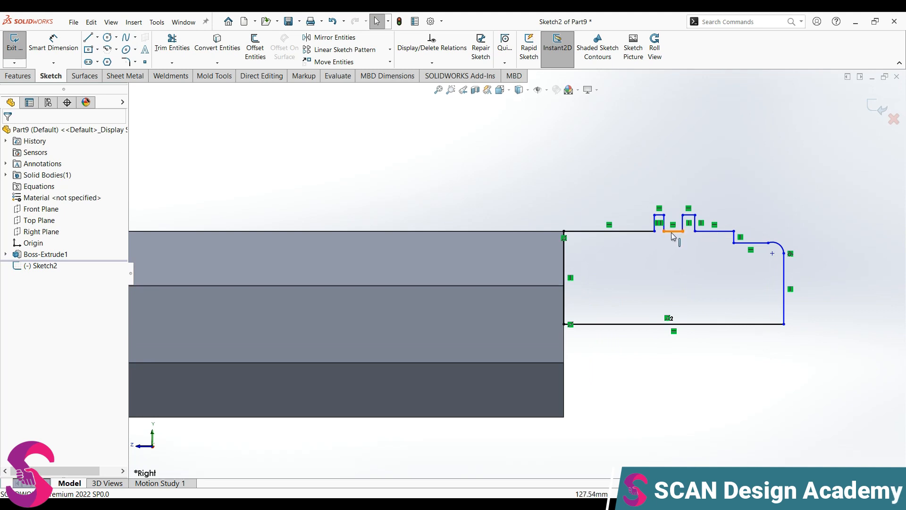
left_click(639, 231)
left_click(708, 231, "ctrl")
left_click(673, 231, "ctrl")
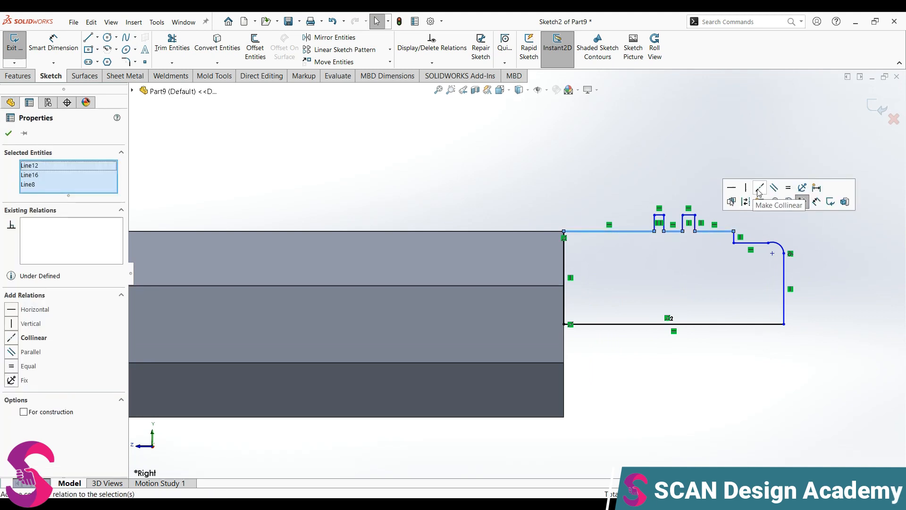
left_click(759, 188)
left_click(599, 148)
Step: Make the corner arc tangent to the short horizontal shoulder line
scroll(741, 207, "up", 3)
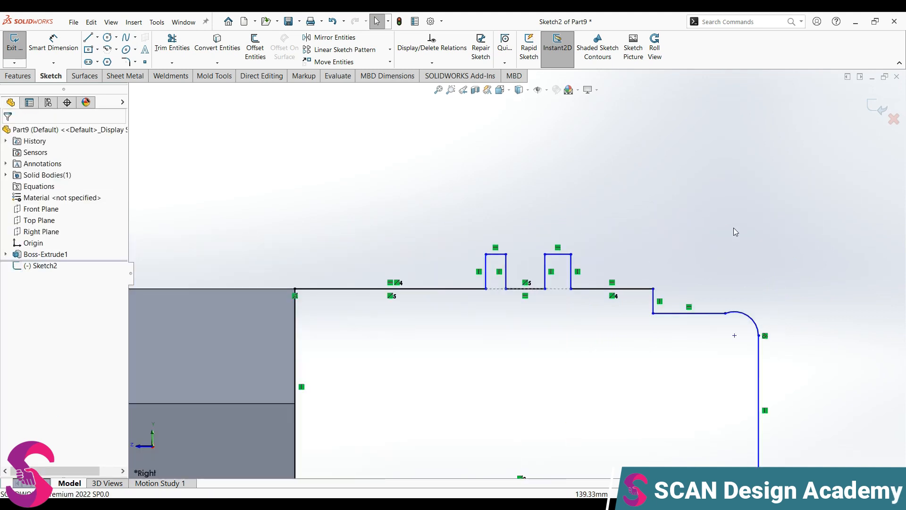
scroll(696, 345, "down", 1)
left_click(699, 307)
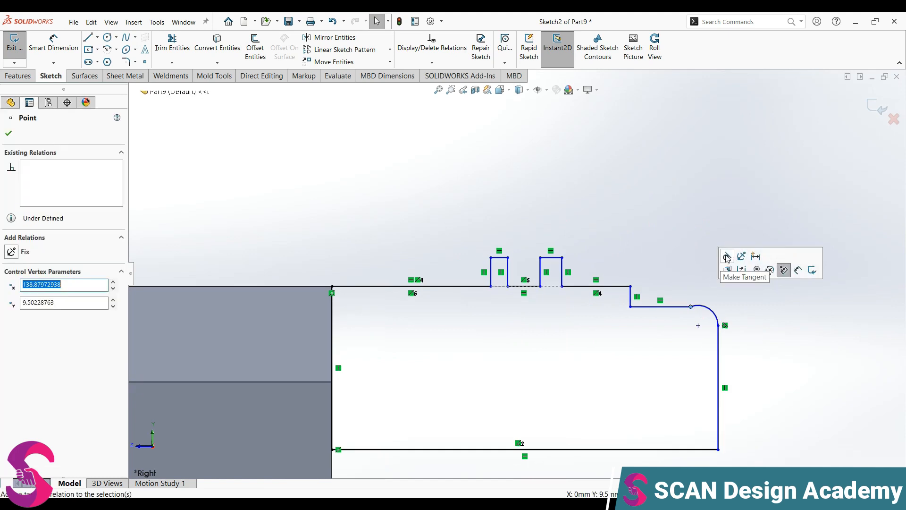
left_click(677, 300)
scroll(677, 301, "down", 2)
key("d")
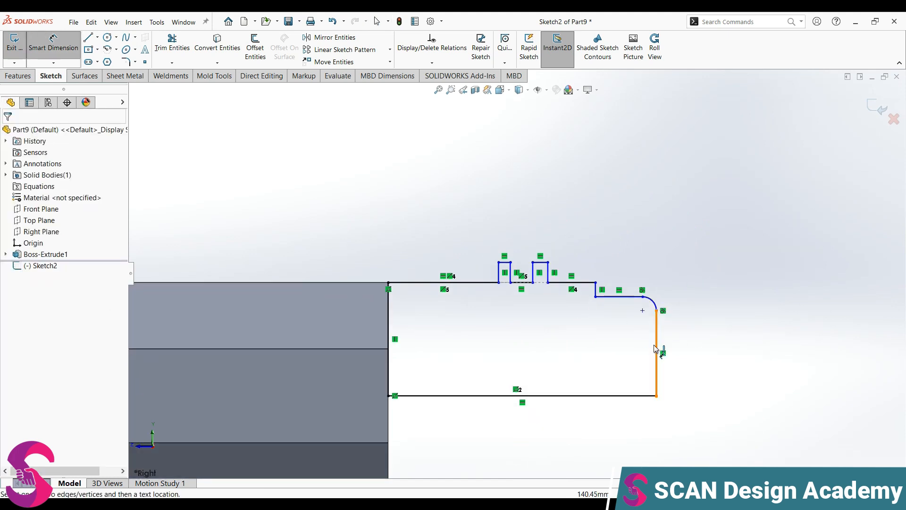
left_click(607, 402)
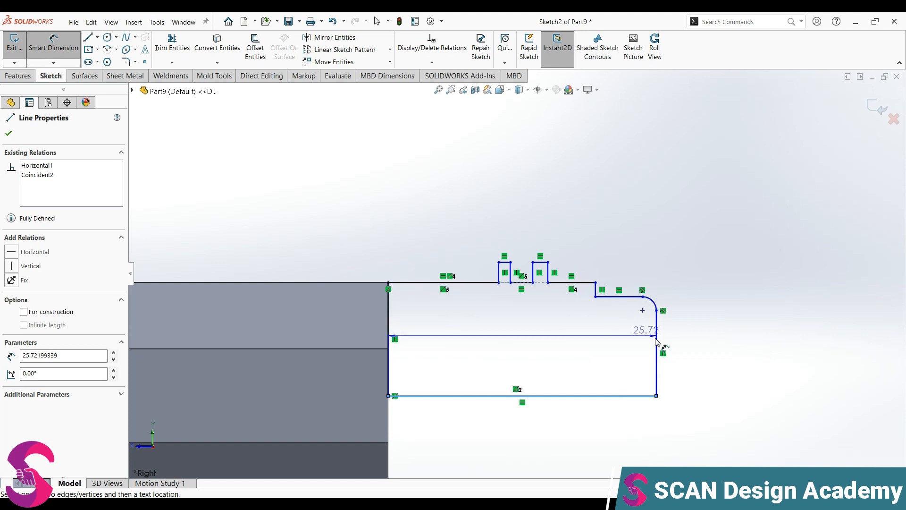
scroll(590, 373, "down", 2)
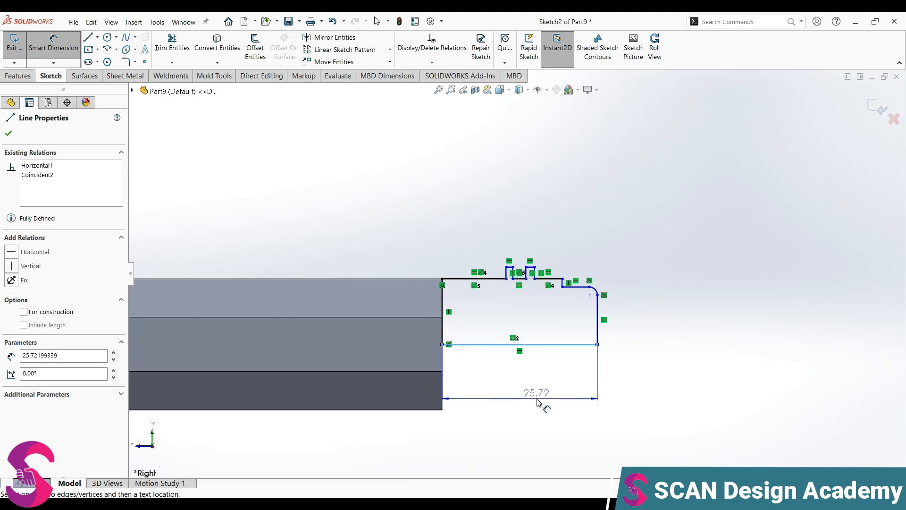
key("Escape")
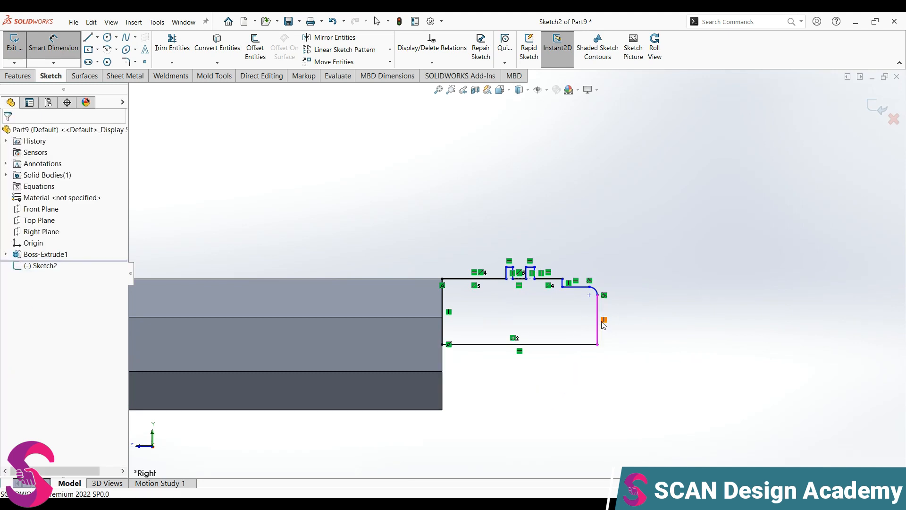
Step: Dimension the height from the profile's axis line to the shoulder line at 10 mm
left_click(584, 289)
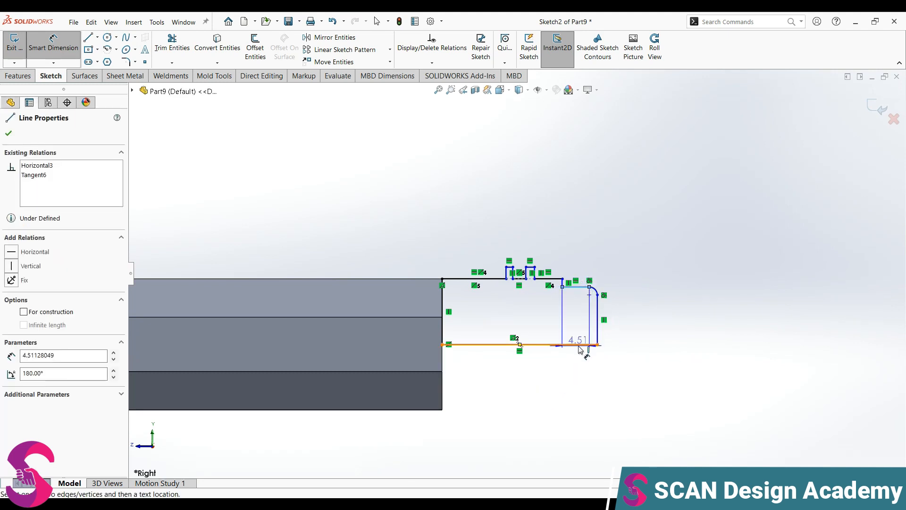
left_click(625, 332)
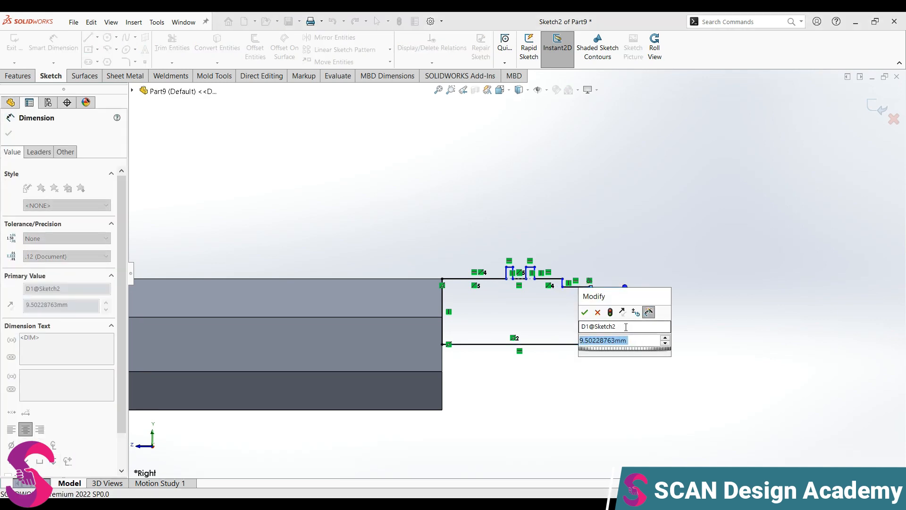
type("10")
key("Return")
Step: Try to dimension the step height between the upper profile line and the shoulder line
scroll(614, 311, "down", 3)
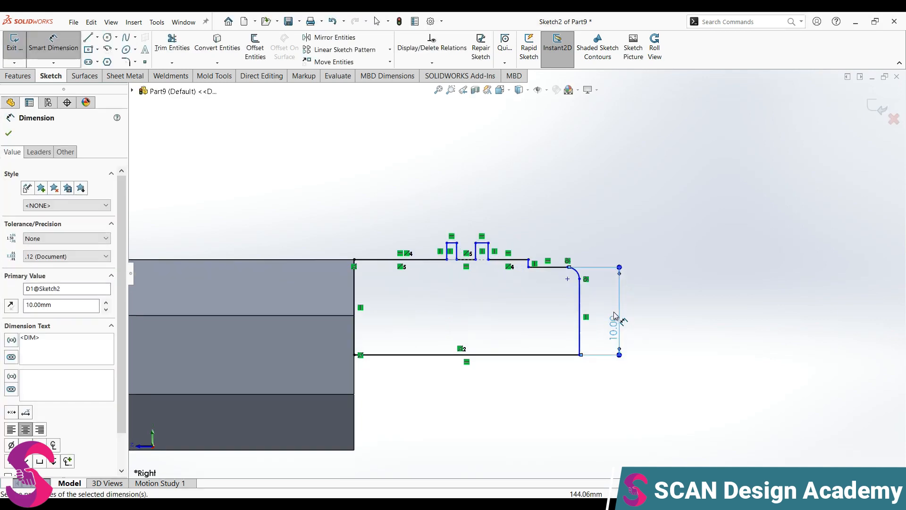
left_click(499, 243)
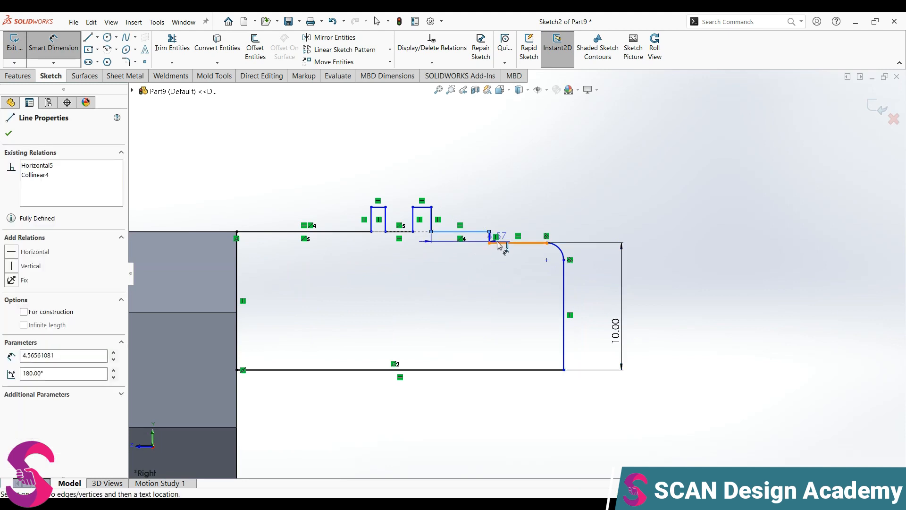
left_click(581, 216)
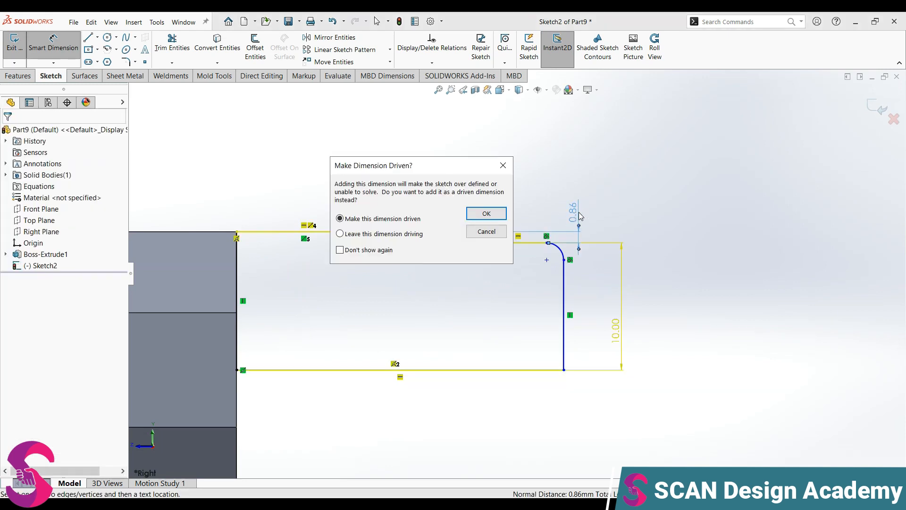
key("Escape")
scroll(505, 255, "down", 2)
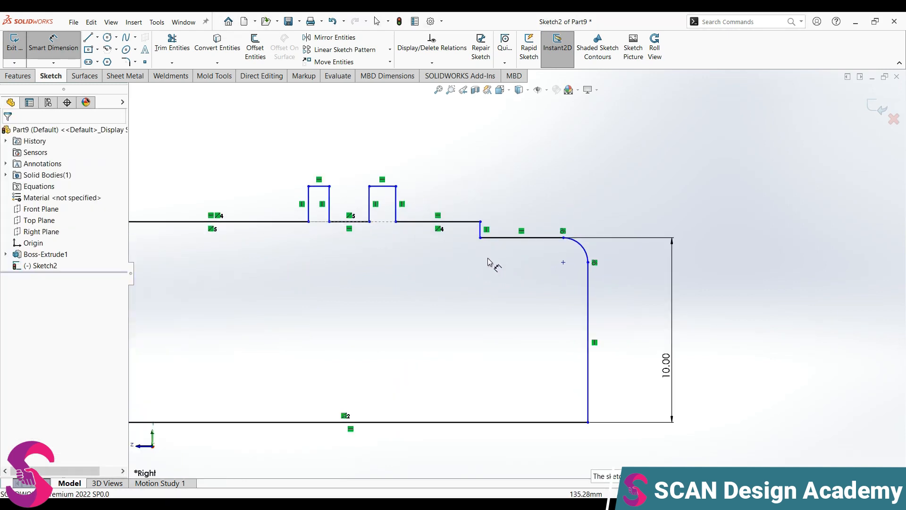
Step: Dimension the height from the profile's axis line to the top of the tab nearest the step at 12 mm
scroll(474, 279, "up", 2)
scroll(427, 279, "down", 2)
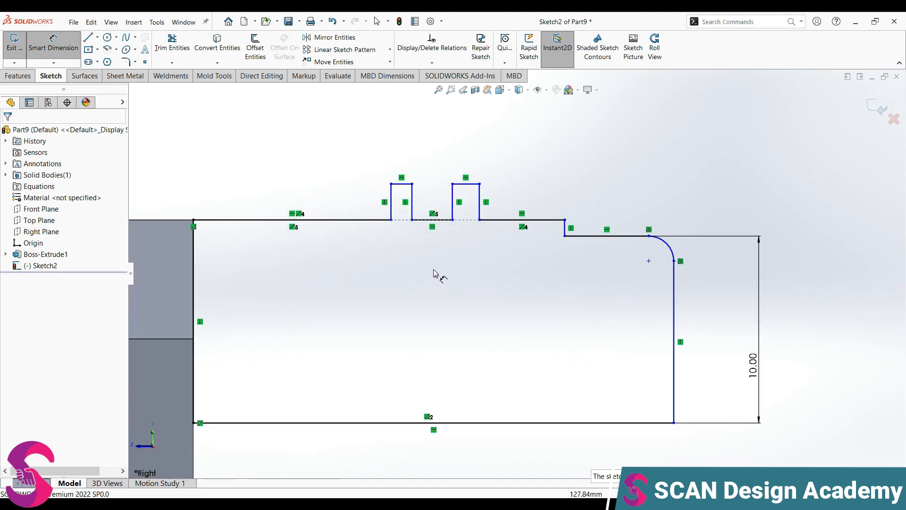
scroll(549, 327, "up", 3)
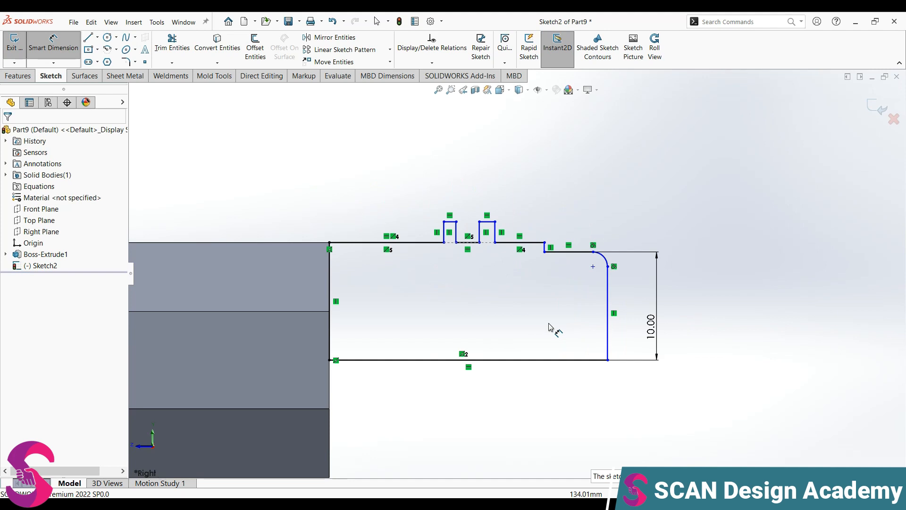
left_click(487, 223)
left_click(489, 360)
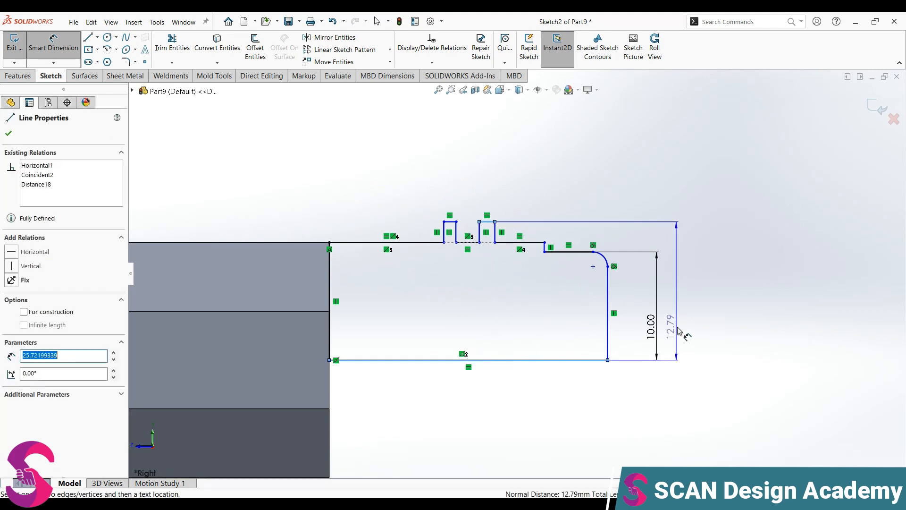
left_click(687, 330)
type("12")
key("Return")
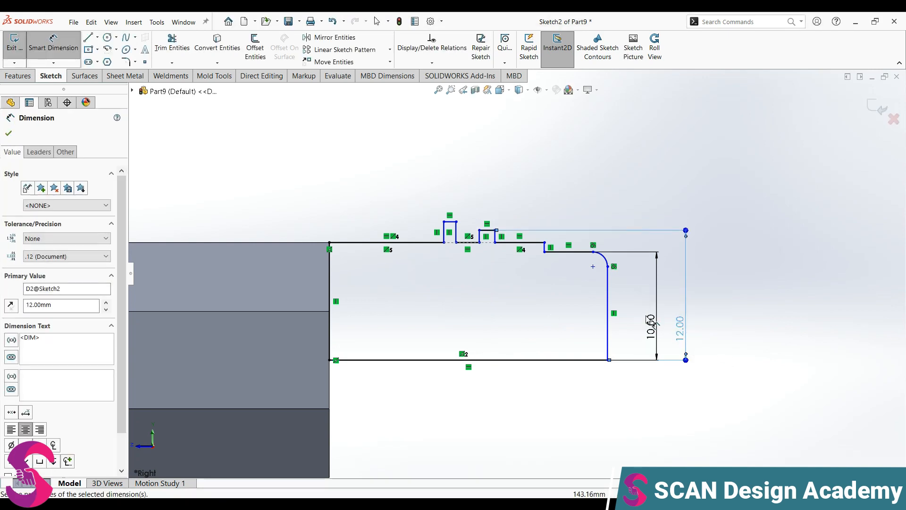
Step: Make the top lines of the two tabs collinear and equal in length
scroll(542, 262, "down", 3)
key("Escape")
left_click(447, 214)
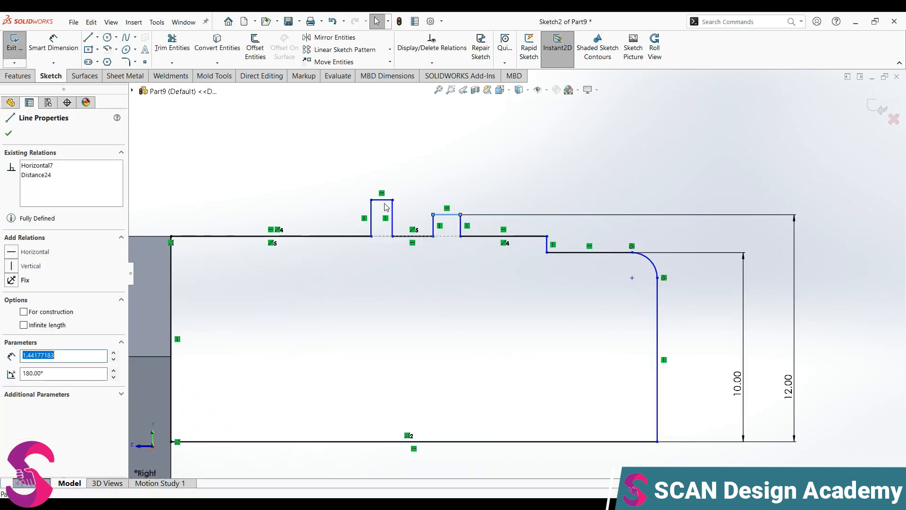
left_click(384, 200)
left_click(442, 216, "ctrl")
left_click(518, 177)
left_click(402, 203)
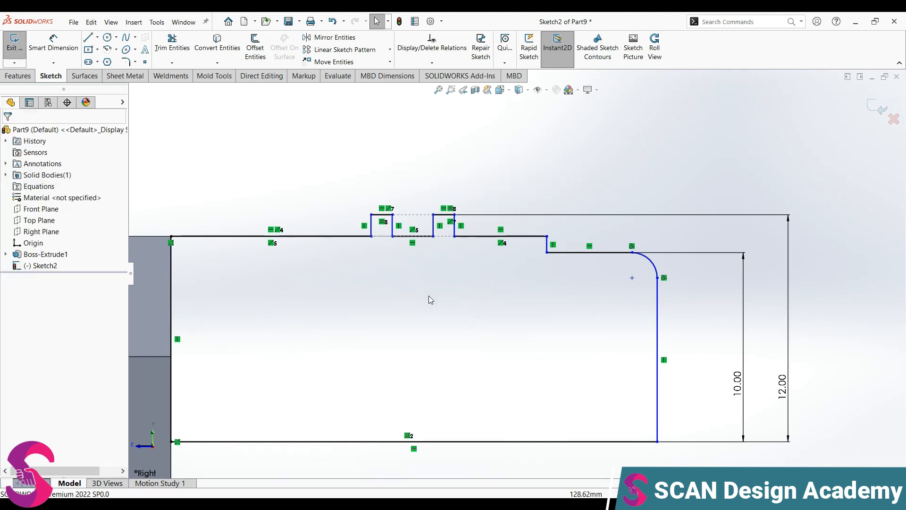
Step: Dimension the width of the tab nearest the bar at 1 mm
key("d")
left_click(383, 218)
left_click(381, 179)
left_click(387, 242)
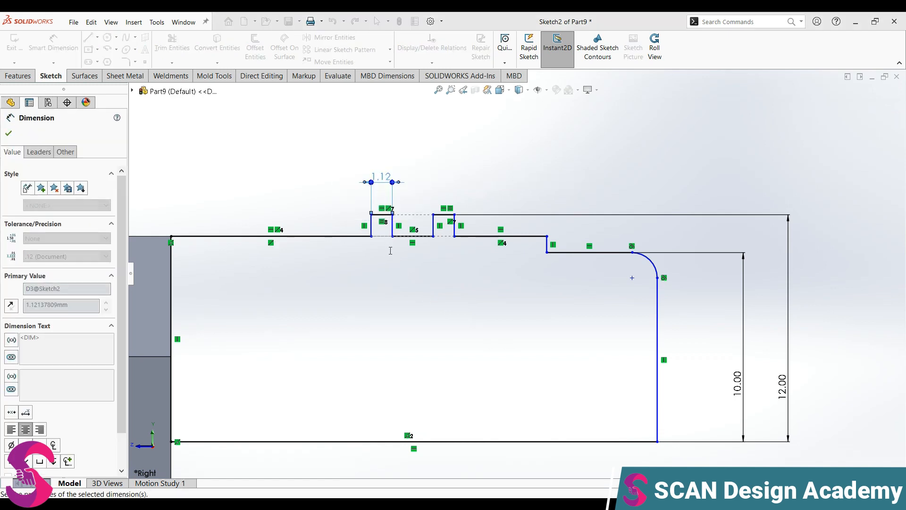
scroll(397, 301, "up", 3)
scroll(416, 283, "down", 3)
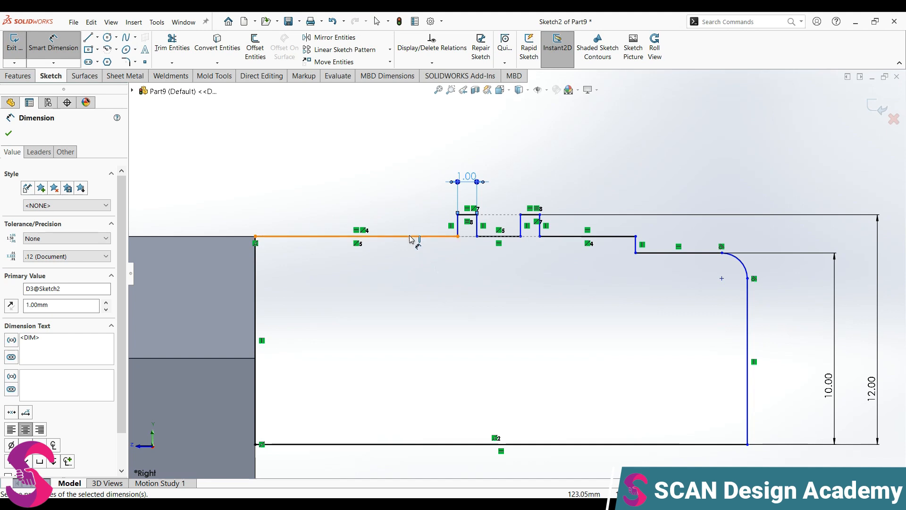
Step: Dimension the gap between the two tabs at 2 mm
scroll(467, 312, "up", 1)
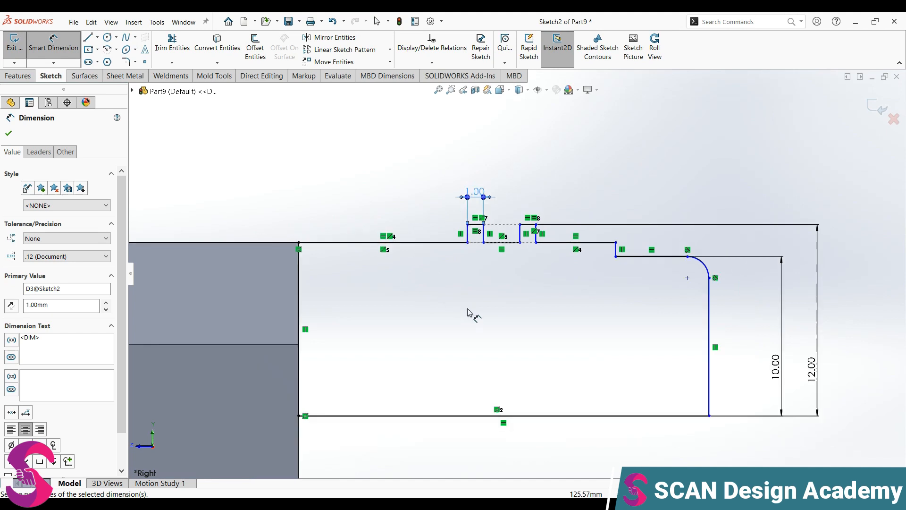
left_click(503, 242)
left_click(502, 278)
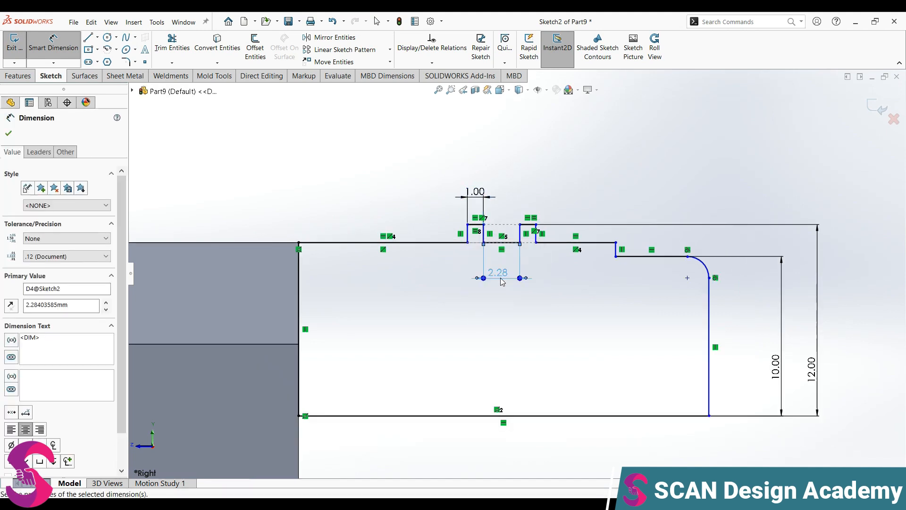
type("2")
key("Return")
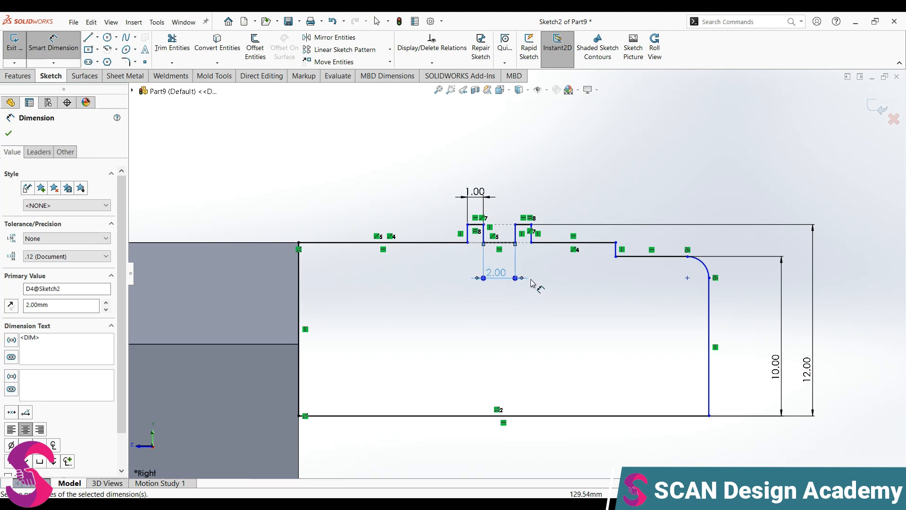
Step: Dimension the upper profile line between the second tab and the step at 4 mm
left_click(583, 243)
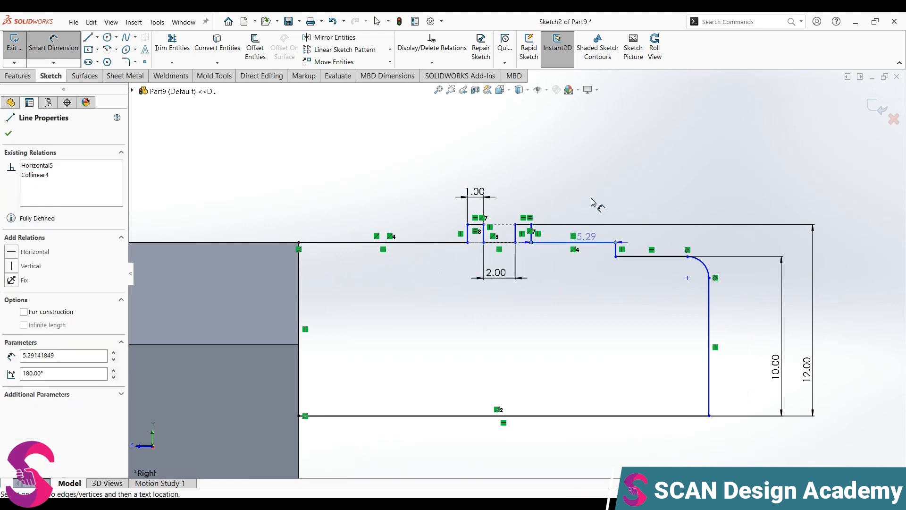
left_click(593, 200)
type("4")
key("Return")
Step: Dimension the distance from the profile's edge at the bar's end face to the vertical step line at 12 mm
scroll(600, 292, "up", 2)
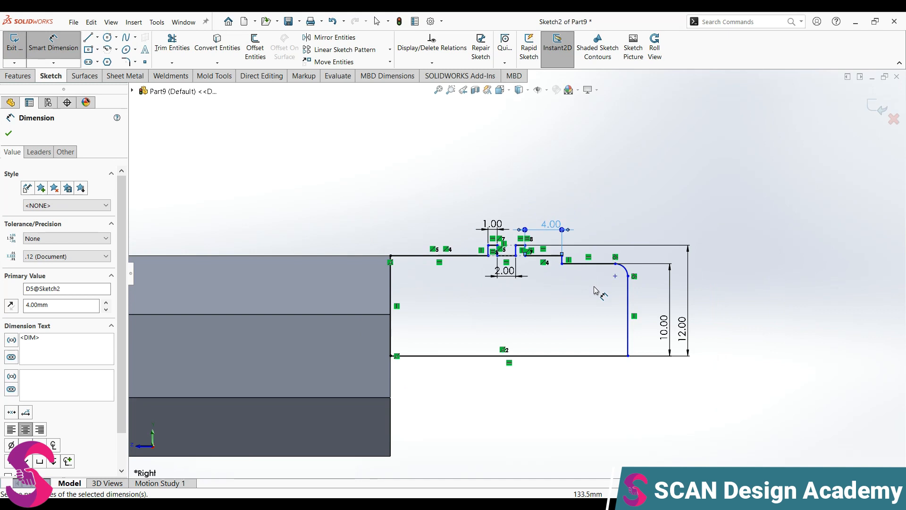
scroll(583, 382, "up", 2)
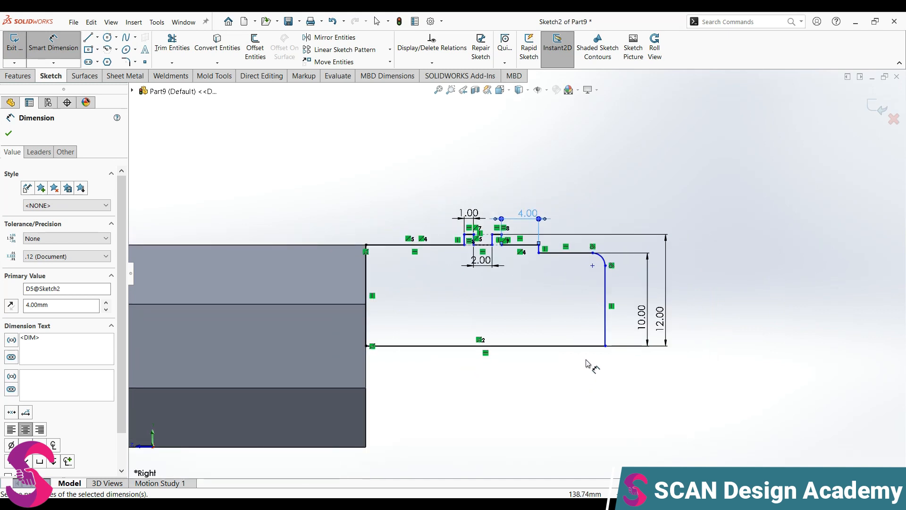
scroll(544, 250, "down", 4)
left_click(539, 248)
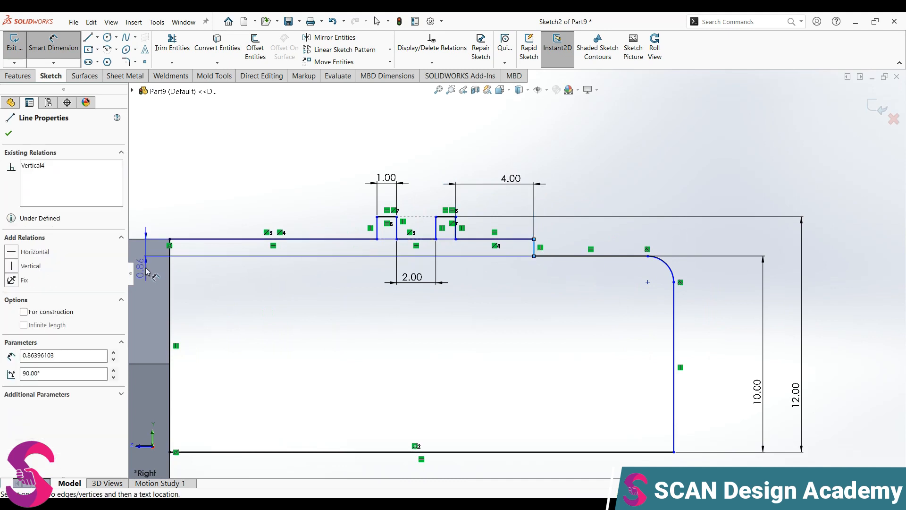
left_click(171, 265)
left_click(319, 359)
key("Return")
Step: Move the 12 mm height dimension inward so that it sits clear of the profile's vertical end line
scroll(387, 364, "up", 4)
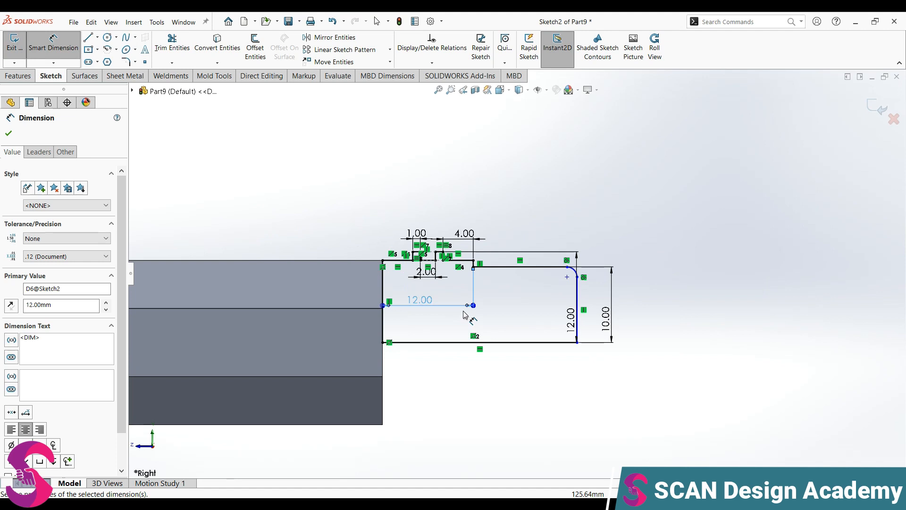
scroll(538, 349, "up", 1)
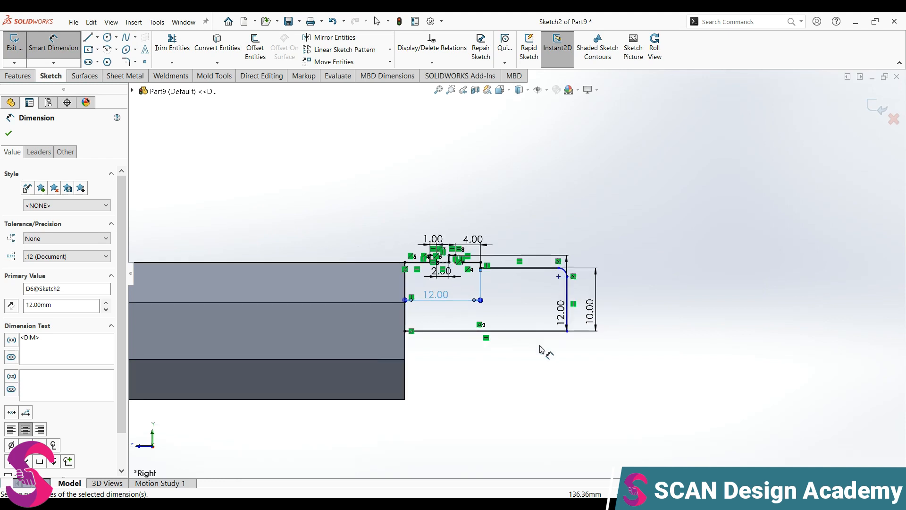
key("Escape")
scroll(567, 328, "down", 2)
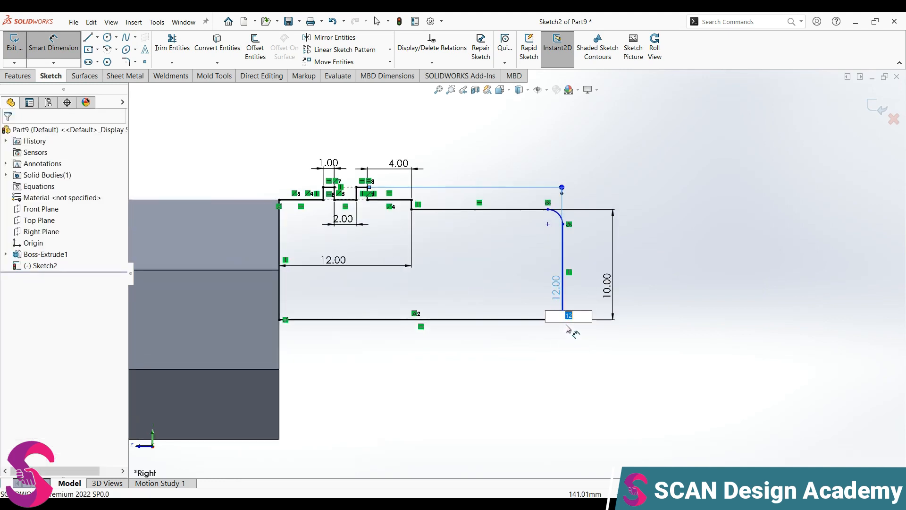
left_click_drag(555, 297, 497, 301)
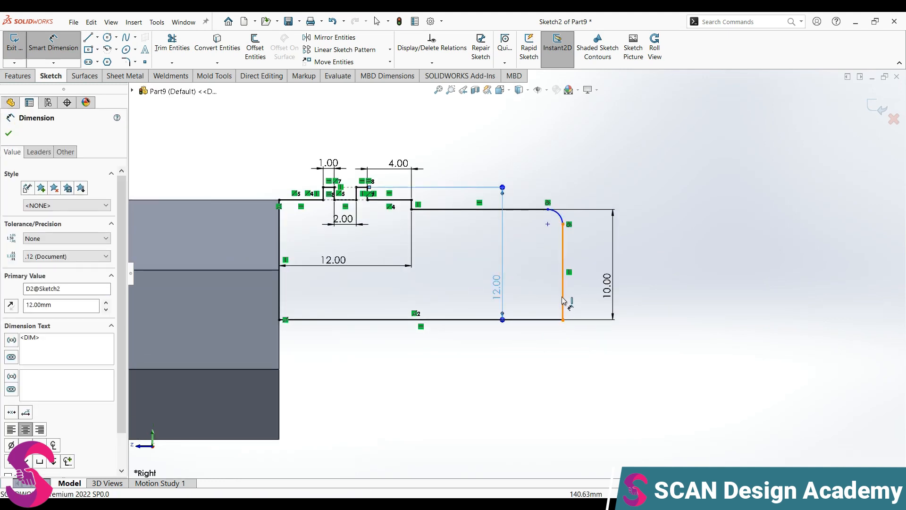
left_click(520, 320)
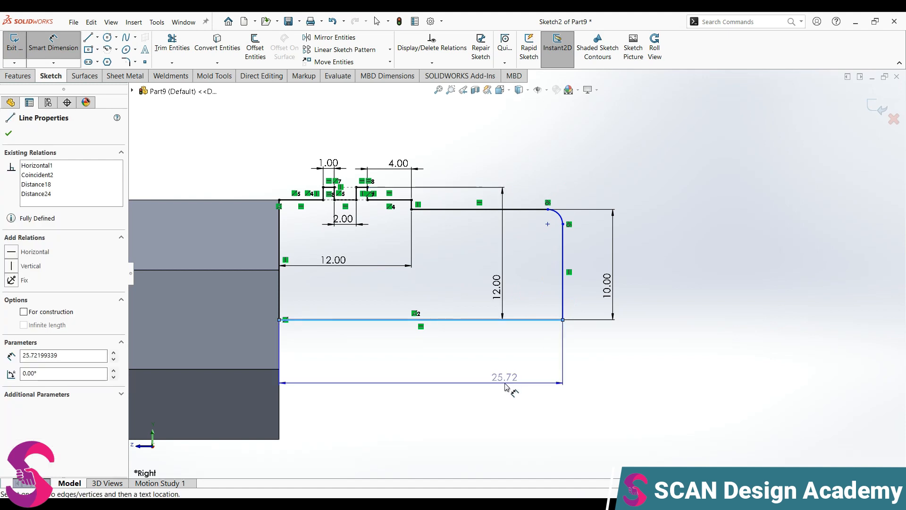
left_click(506, 387)
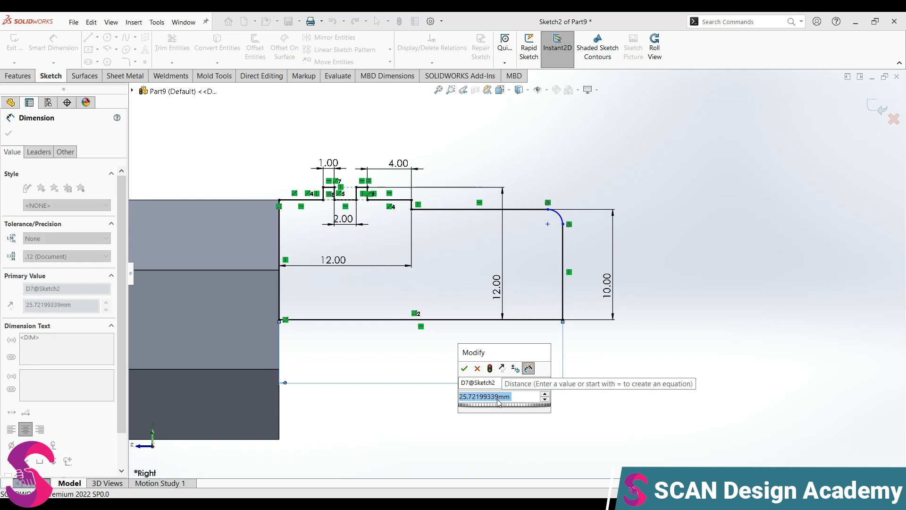
type("297-")
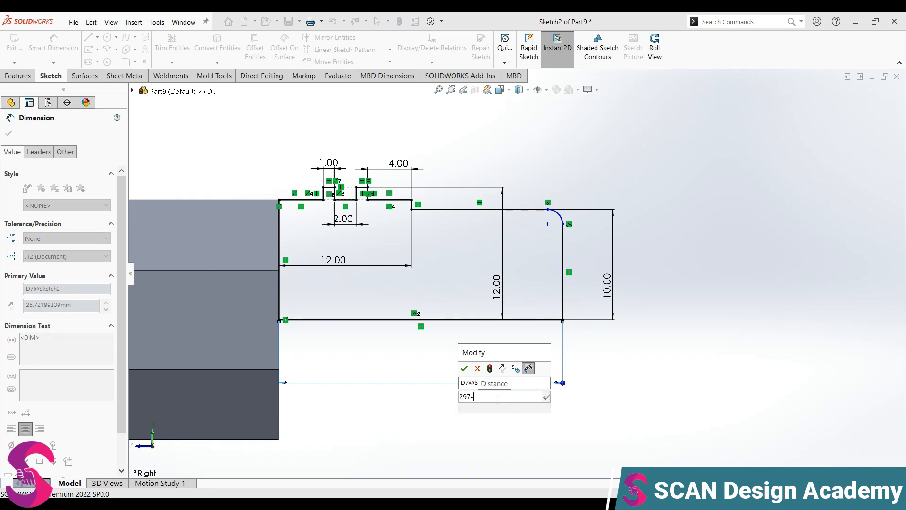
type("14-36-")
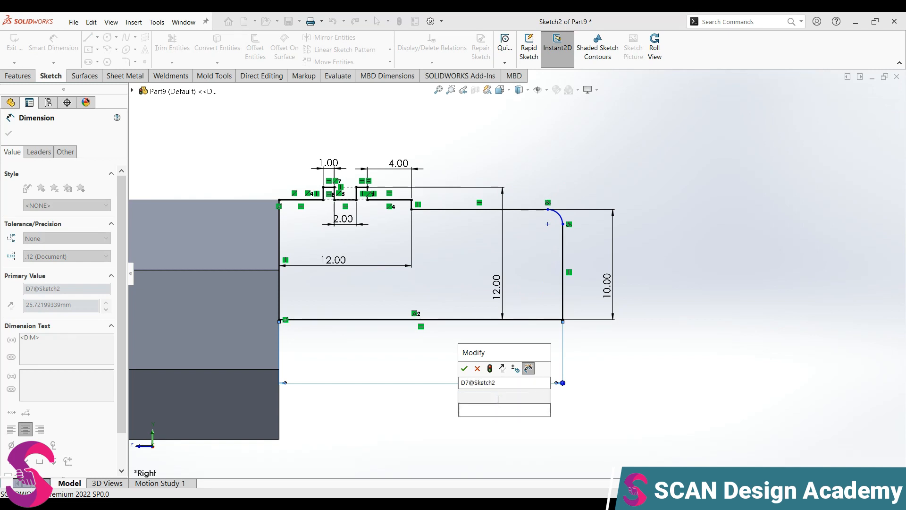
type("23")
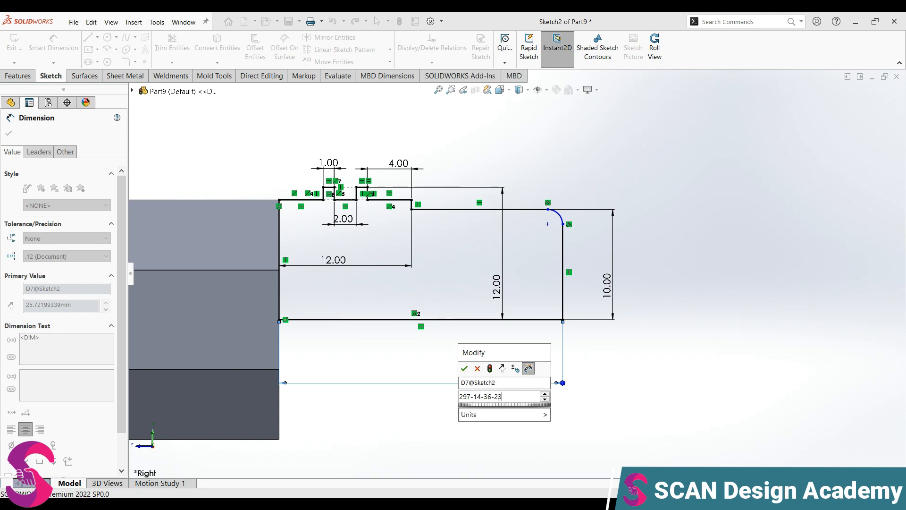
type("0-12")
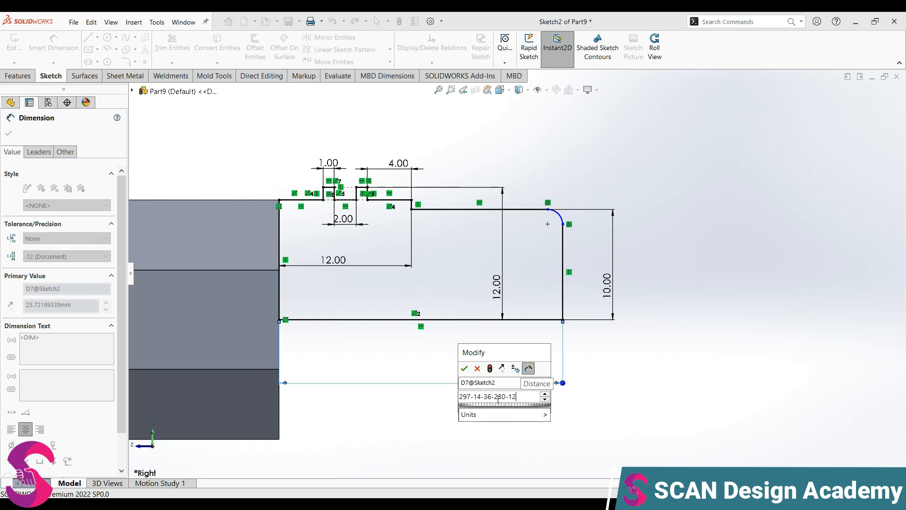
key("Return")
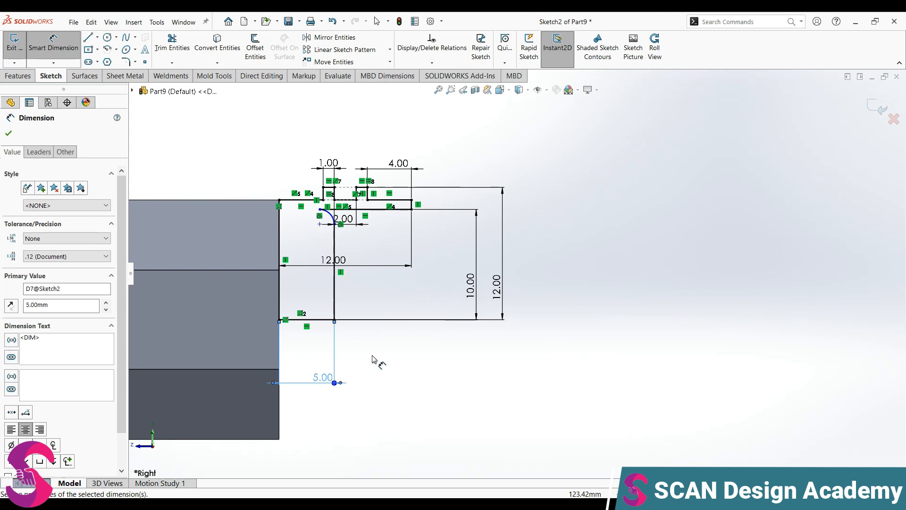
Step: Add 12 mm to the axis line's length dimension to make it 17 mm
left_click(332, 381)
type("+12")
key("Return")
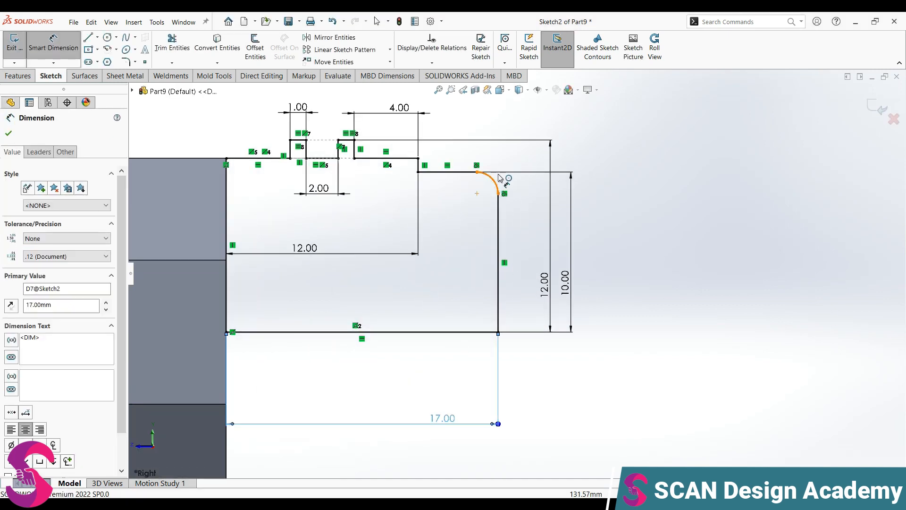
Step: Dimension the radius of the profile's corner arc at 0.5 mm
left_click(493, 180)
left_click(519, 152)
type("0.5")
key("Return")
Step: Fillet the four top corners of the two tabs with a 0.20 mm radius, accepting removal of the equal relation
scroll(455, 135, "down", 3)
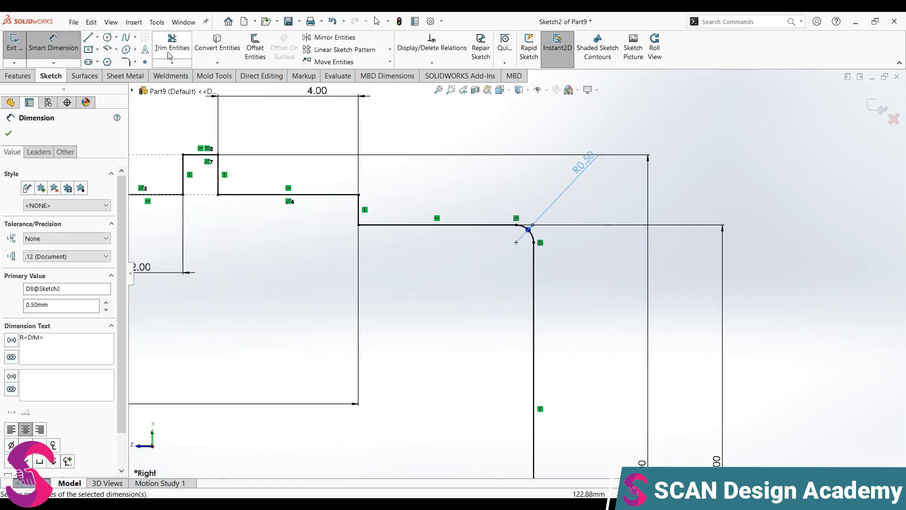
left_click(125, 61)
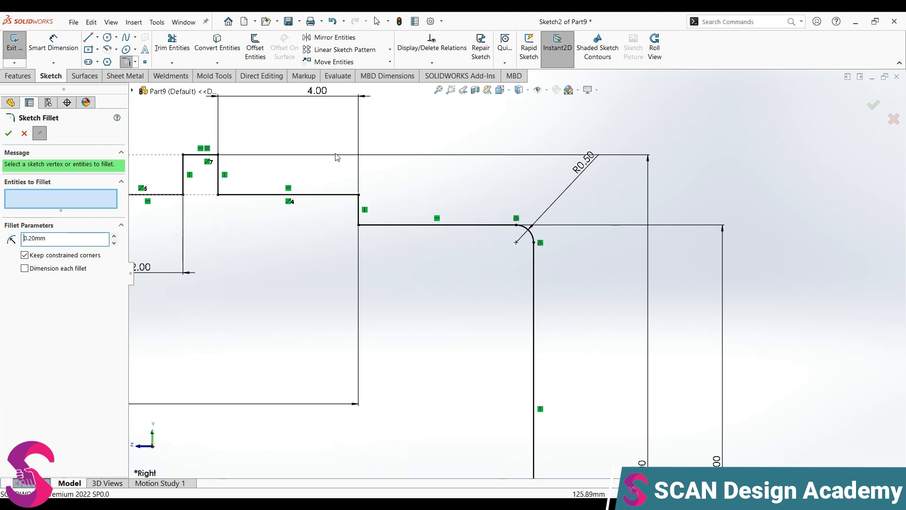
scroll(324, 186, "up", 3)
scroll(397, 276, "down", 5)
left_click(394, 290)
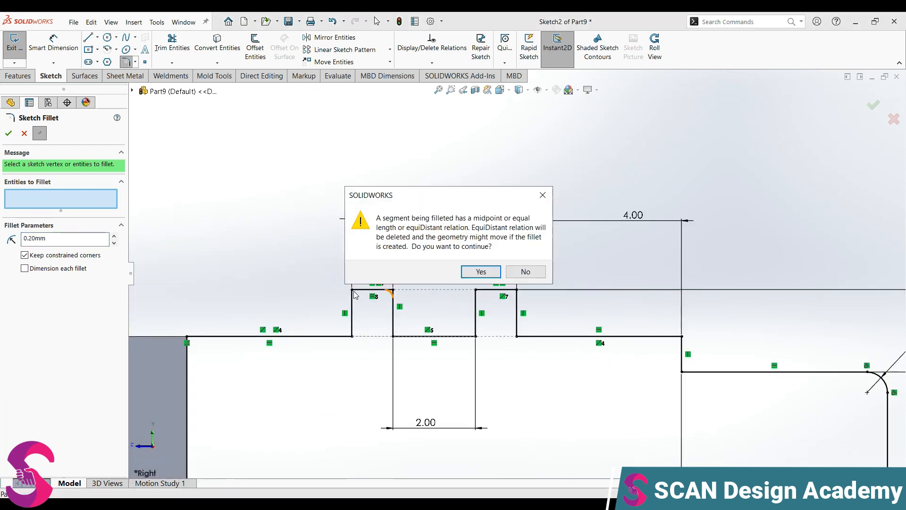
left_click(481, 271)
left_click(353, 290)
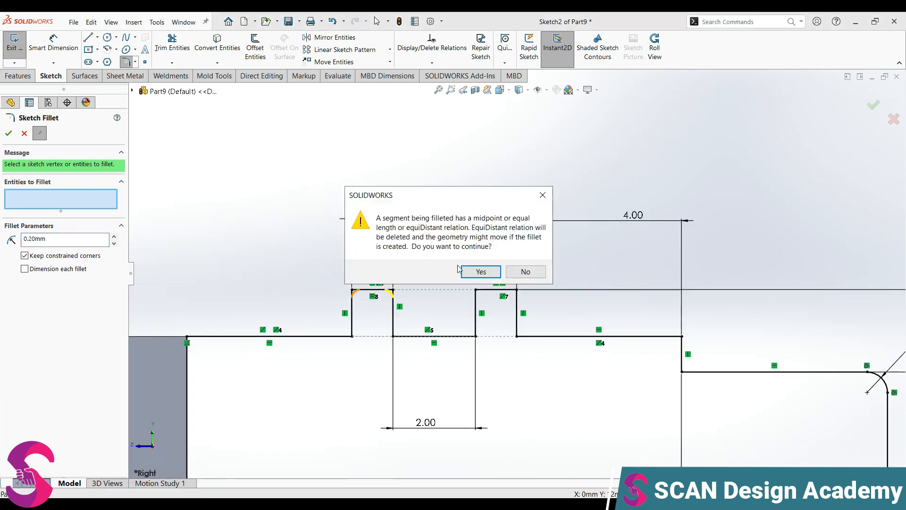
left_click(481, 271)
left_click(476, 290)
left_click(491, 273)
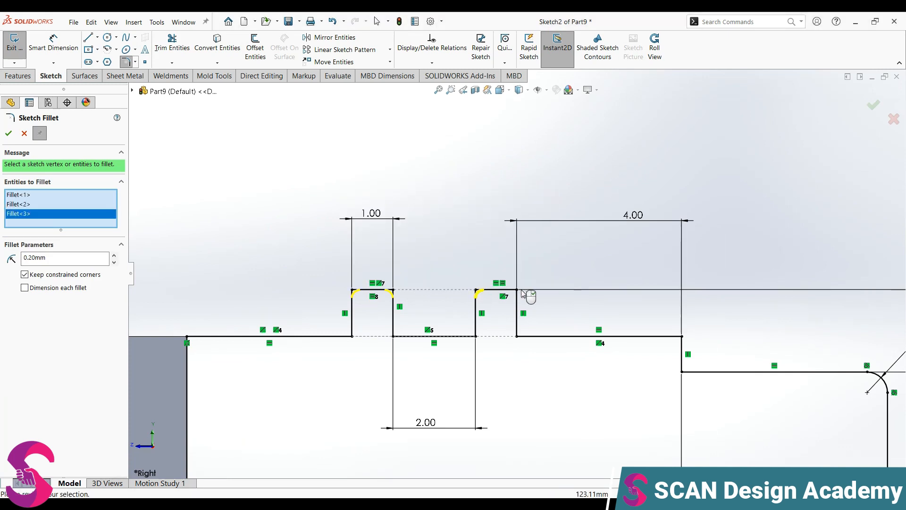
left_click(517, 290)
left_click(481, 272)
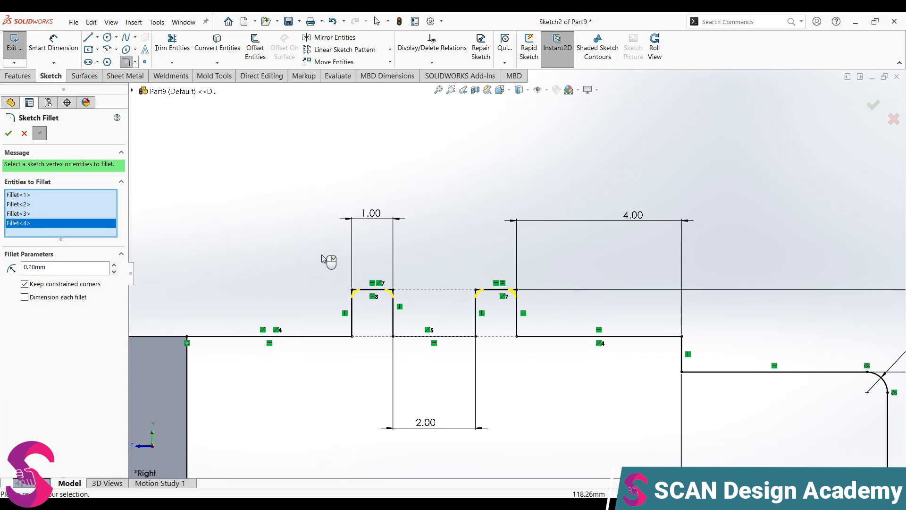
left_click(8, 133)
scroll(324, 236, "up", 3)
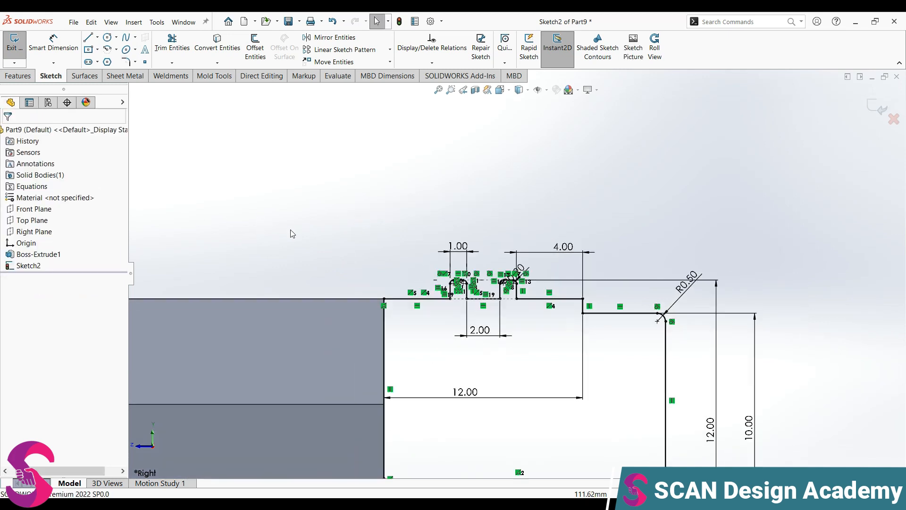
scroll(318, 279, "up", 15)
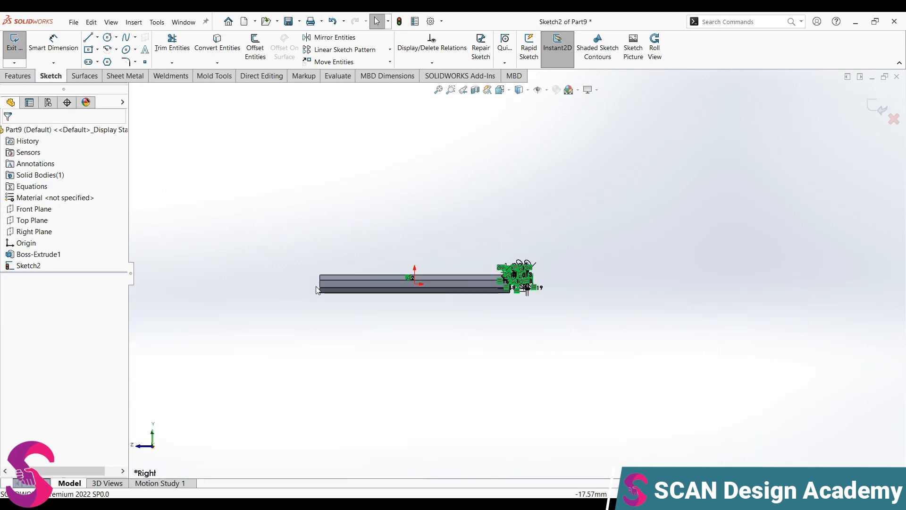
Step: Sketch a closed triangle about 37 mm long at the bar's plain end, with its vertical side spanning the bar's full height
scroll(345, 276, "down", 5)
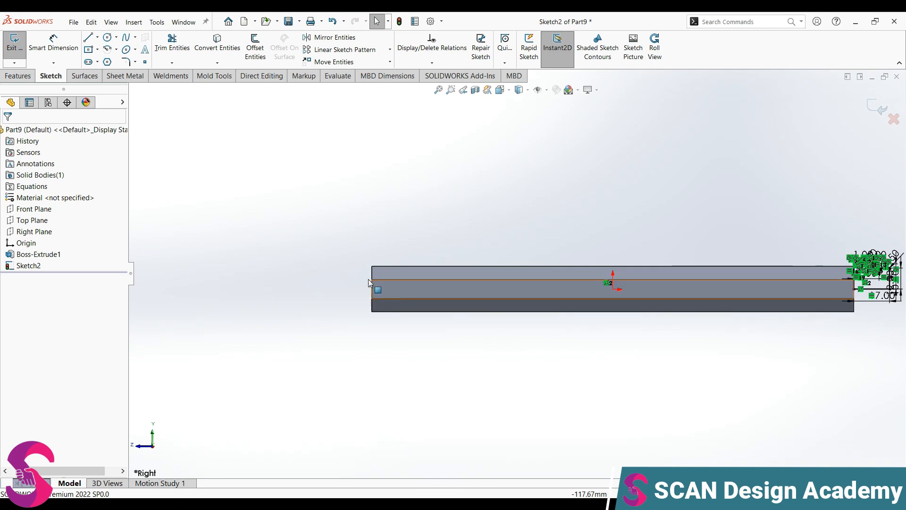
scroll(359, 278, "down", 3)
left_click(88, 38)
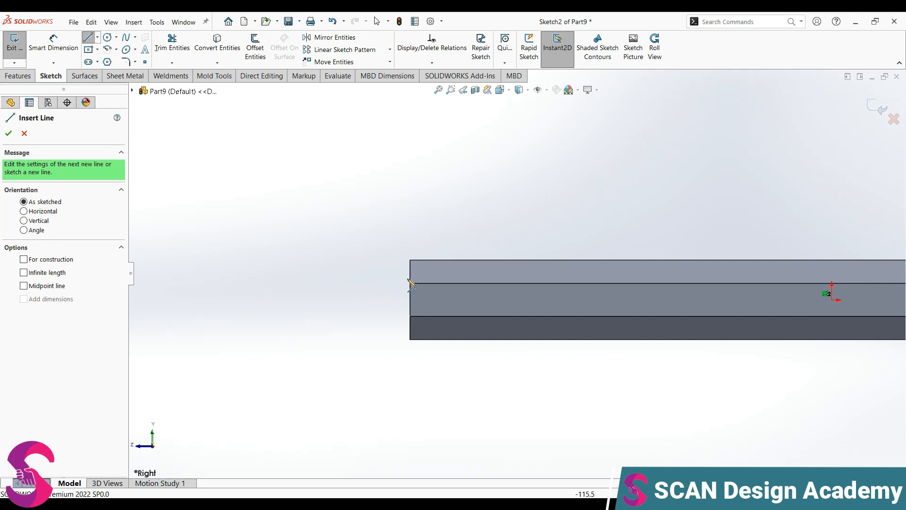
left_click(410, 260)
left_click(273, 300)
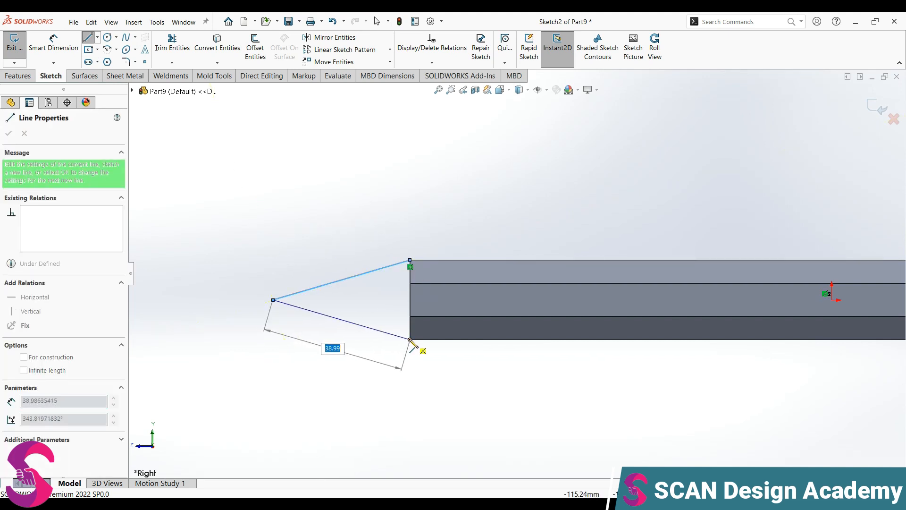
left_click(409, 339)
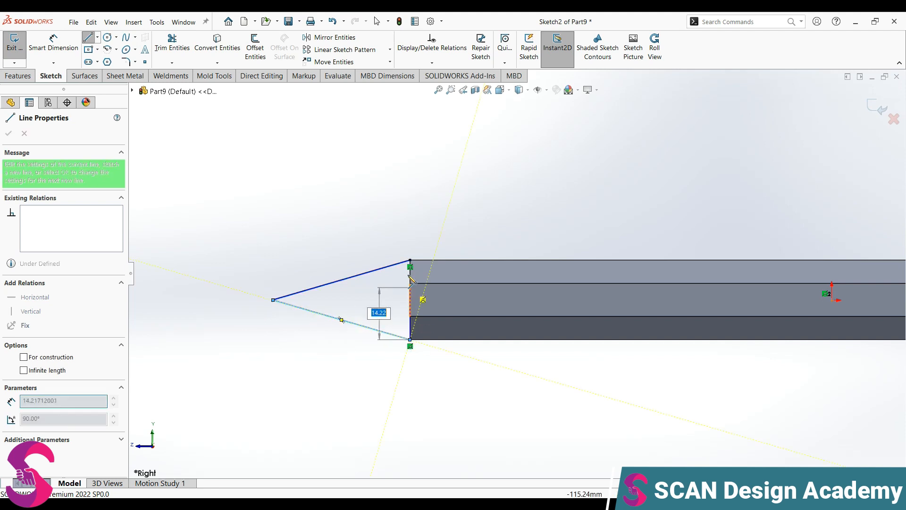
left_click(410, 260)
scroll(401, 298, "down", 3)
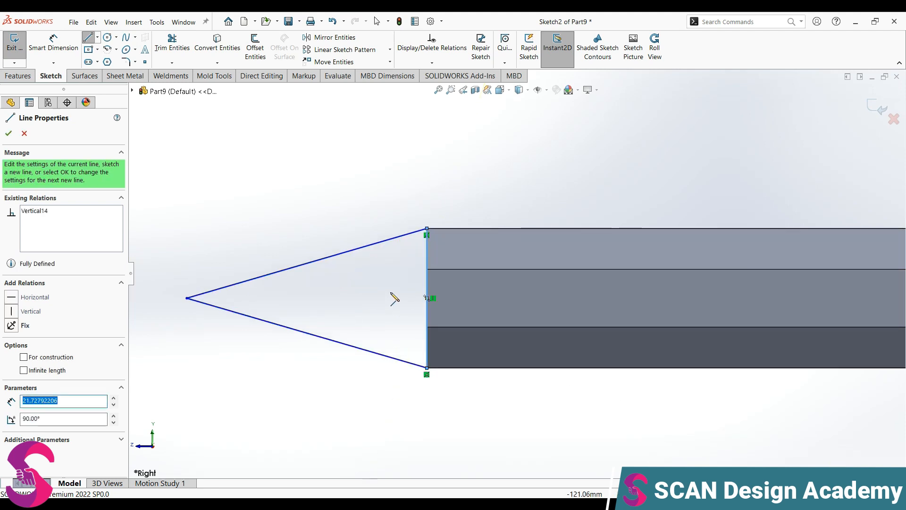
key("Escape")
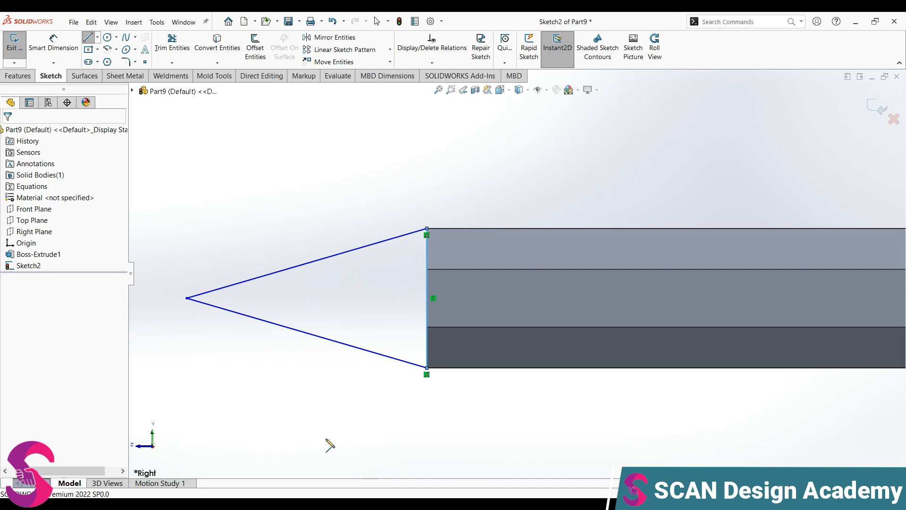
Step: Dimension the triangle's horizontal length from its tip to the bar's end at 50 mm
right_click_drag(324, 438, 323, 391)
left_click(323, 338)
left_click(318, 403)
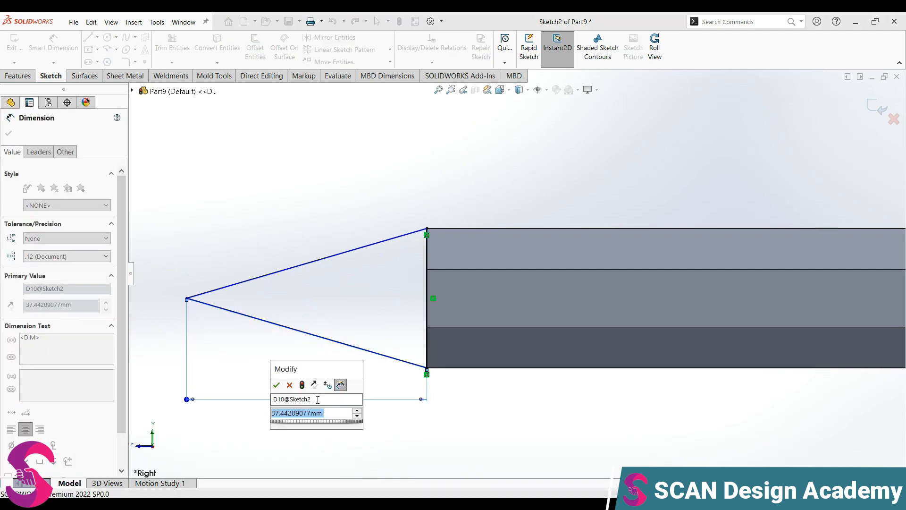
type("36*")
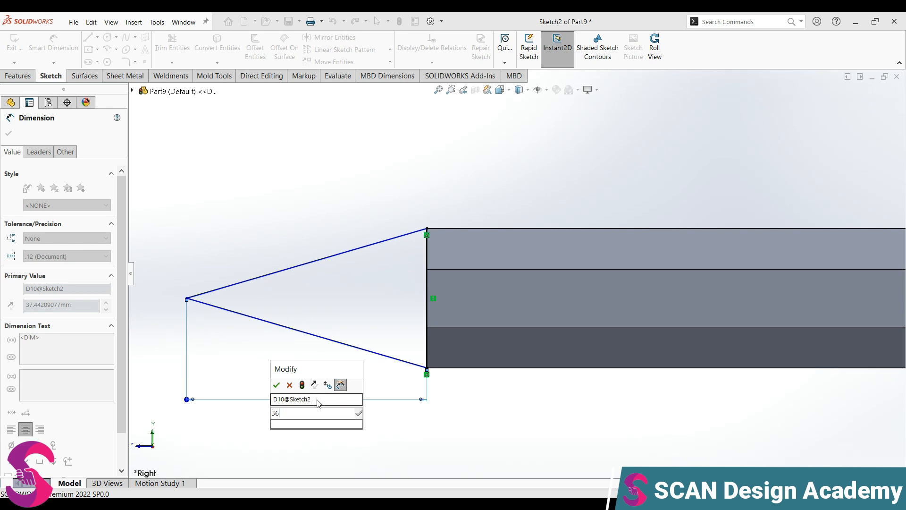
key("Escape")
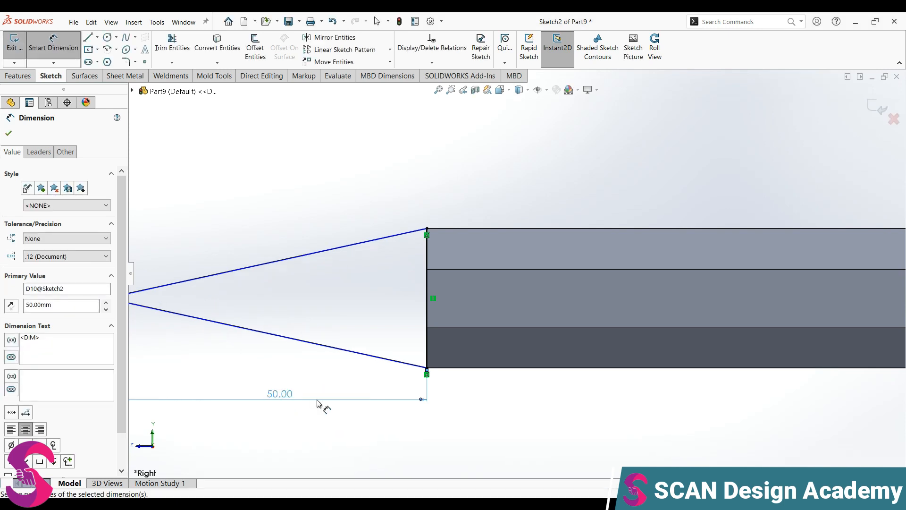
key("z")
key("Escape")
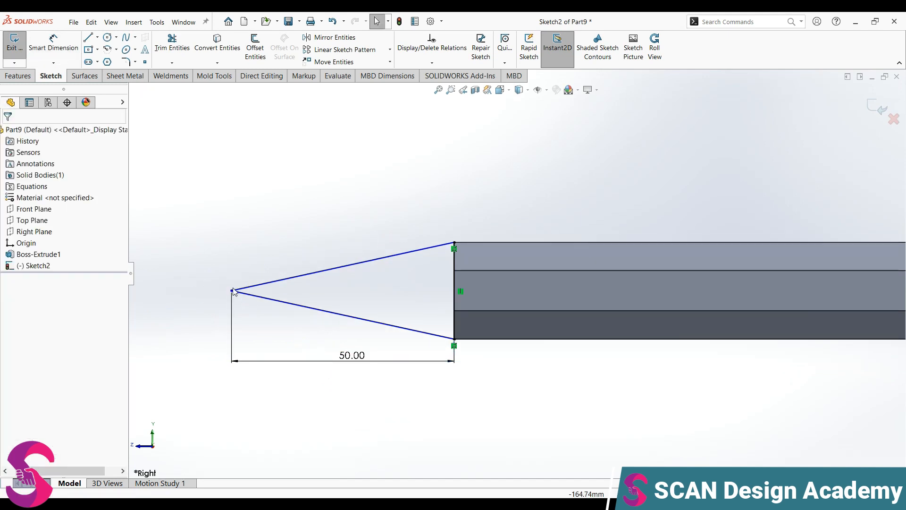
Step: Add a horizontal relation between the triangle's tip and the midpoint of its vertical side
left_click(232, 291)
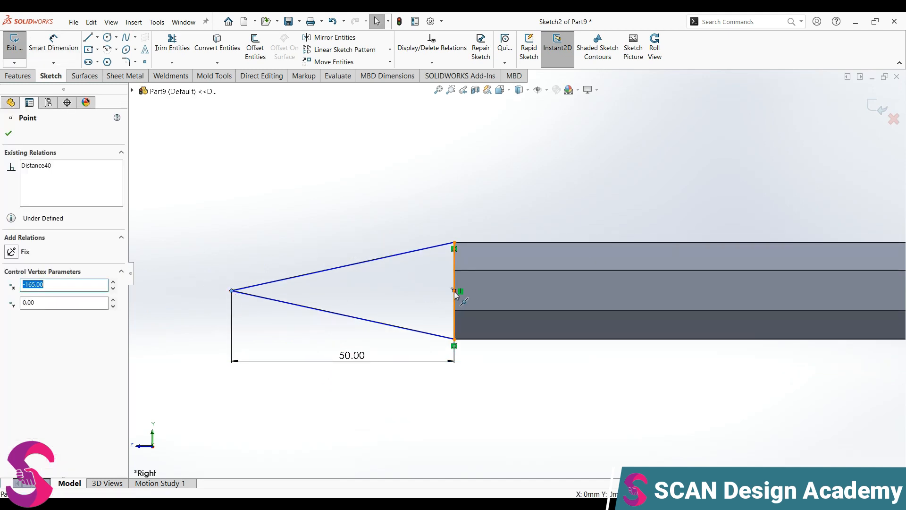
left_click(455, 291, "ctrl")
left_click(479, 251)
left_click(414, 207)
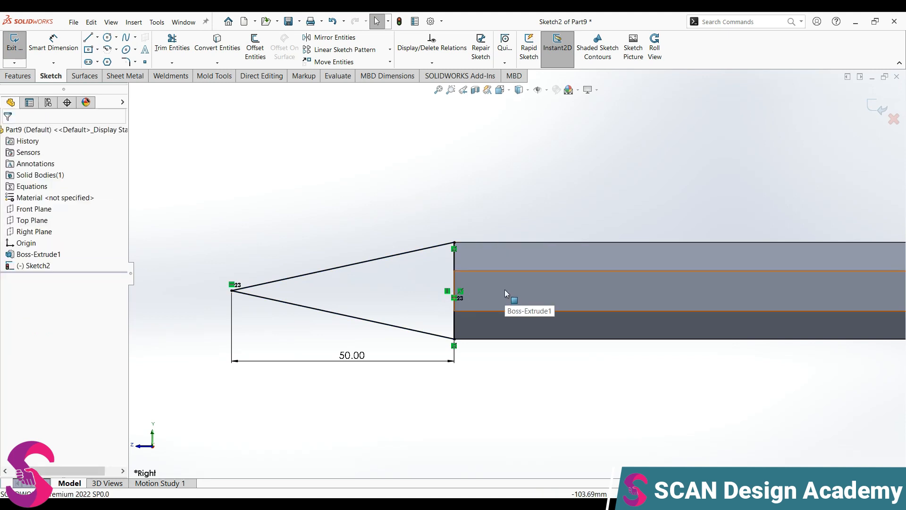
scroll(512, 265, "up", 3)
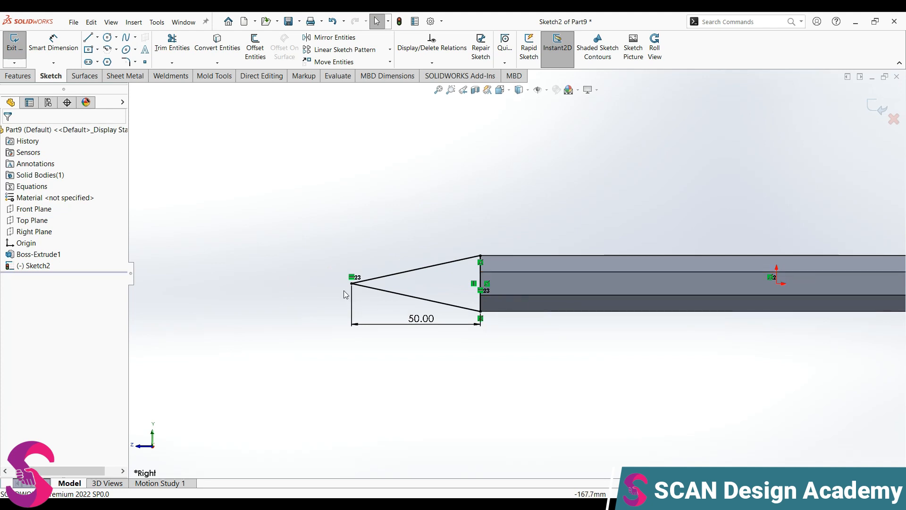
Step: Draw a horizontal centre line from the triangle's tip to the midpoint of its vertical side
scroll(498, 282, "down", 3)
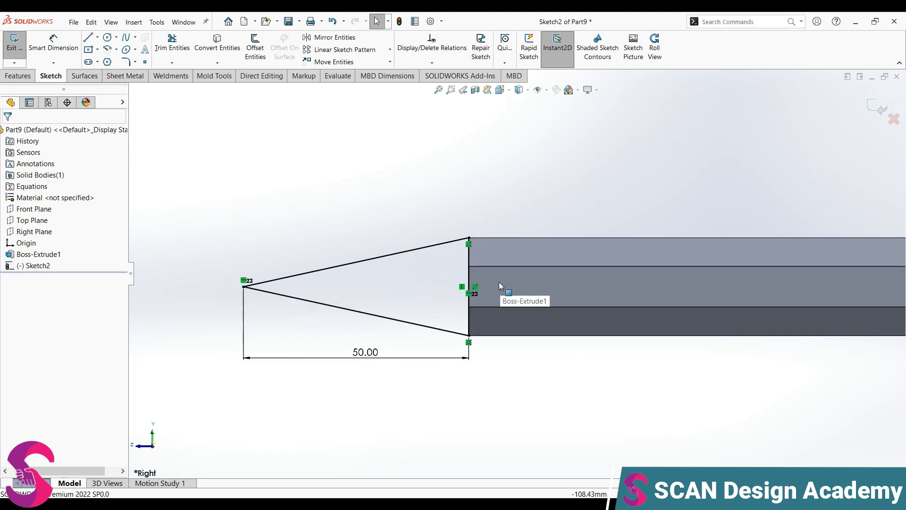
key("l")
left_click_drag(243, 286, 469, 286)
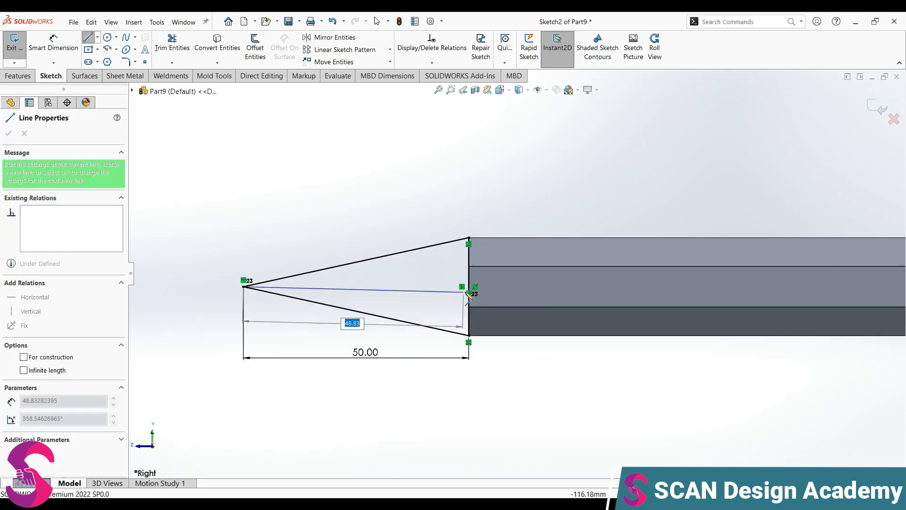
key("Escape")
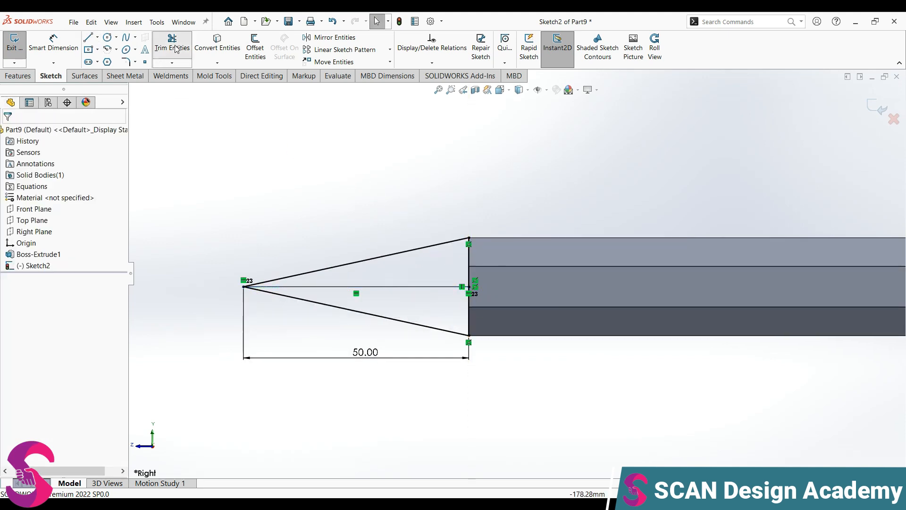
left_click(172, 43)
left_click_drag(388, 357, 476, 319)
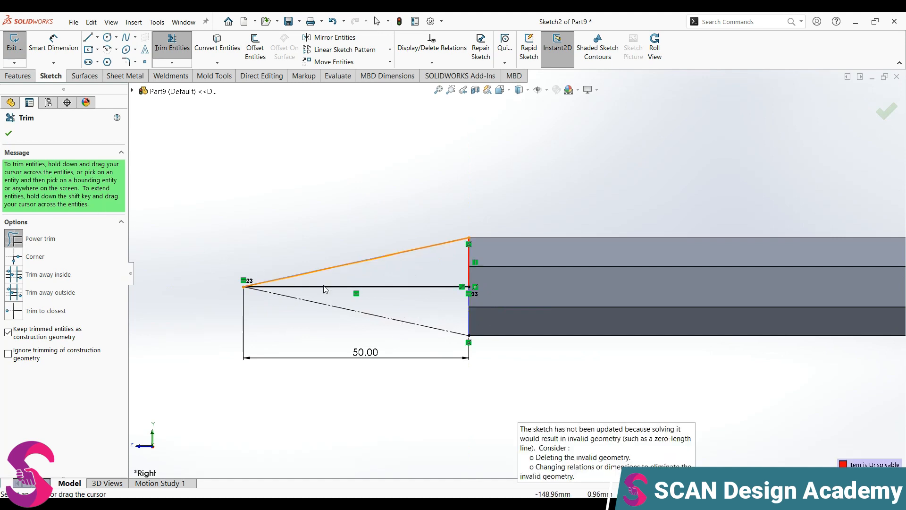
key("Escape")
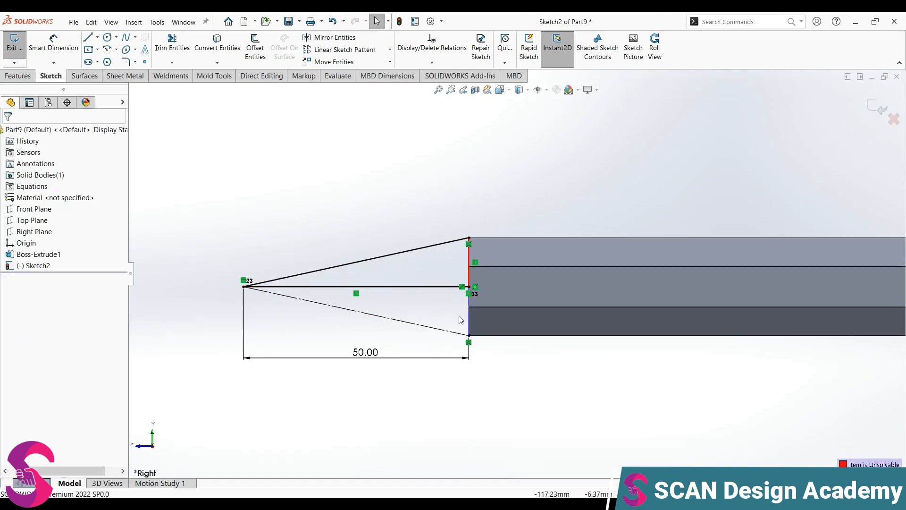
key("ctrl+z")
Step: Trim away the triangle's lower half below the centre line, without keeping trimmed entities as construction geometry
left_click(169, 48)
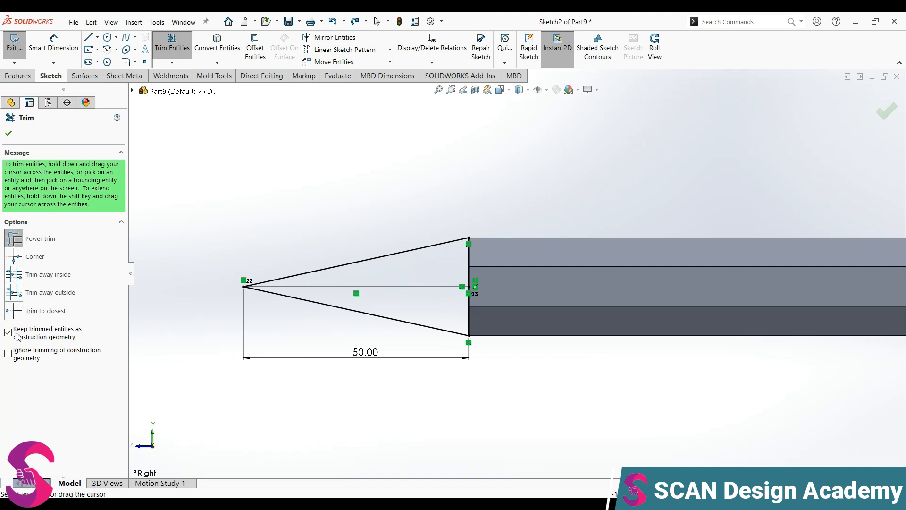
left_click_drag(308, 358, 517, 324)
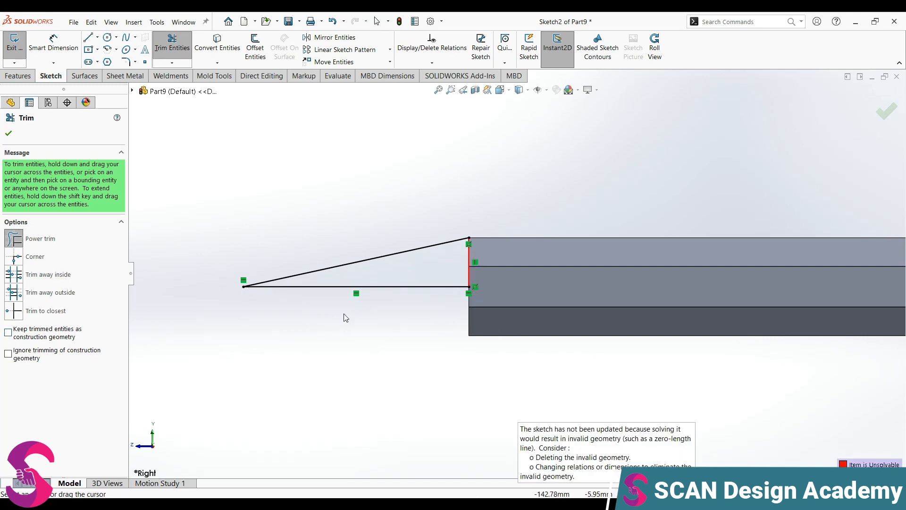
key("Escape")
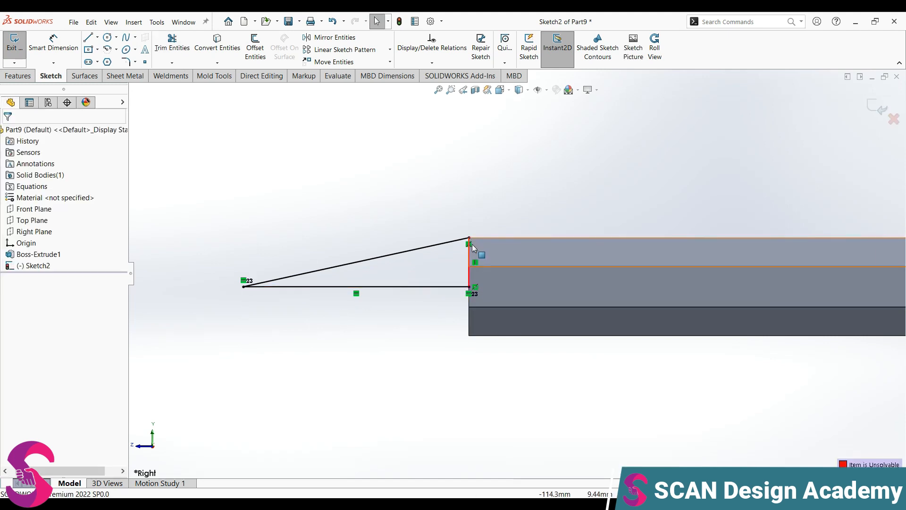
Step: Delete the conflicting relations on the half-triangle's vertical side and its endpoints
left_click(480, 288)
left_click(476, 288)
key("Delete")
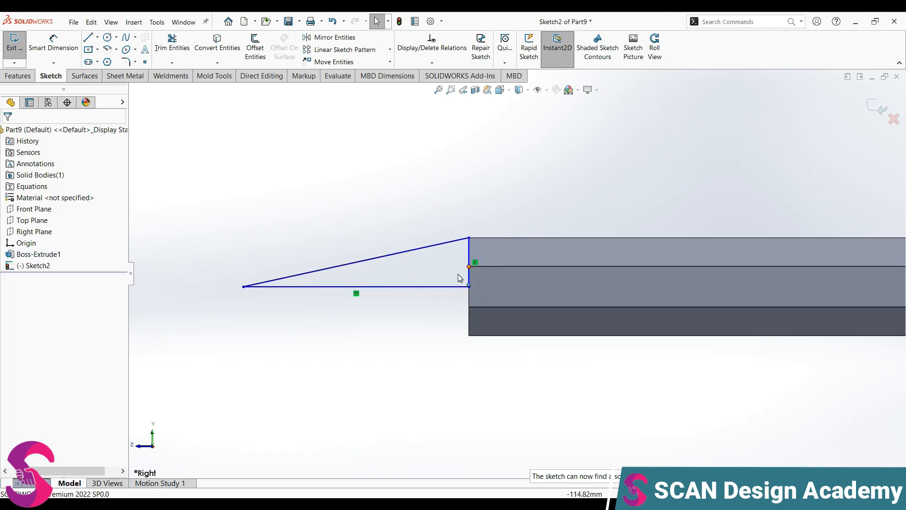
left_click(253, 287)
Step: Dimension the half-triangle's horizontal line at 50 mm
right_click_drag(336, 400, 331, 352)
left_click(330, 292)
left_click(333, 336)
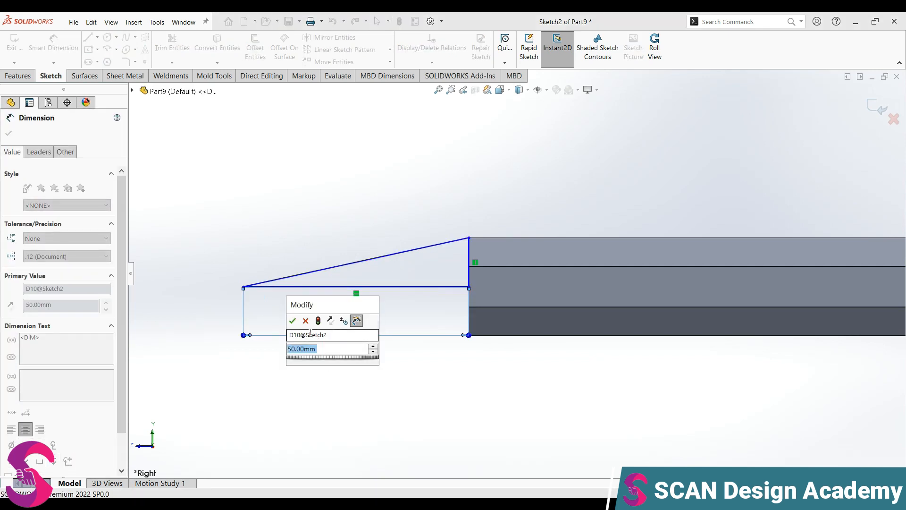
left_click(293, 321)
key("Escape")
Step: Constrain the half-triangle's vertical side to lie along the bar's end edge
left_click(469, 304)
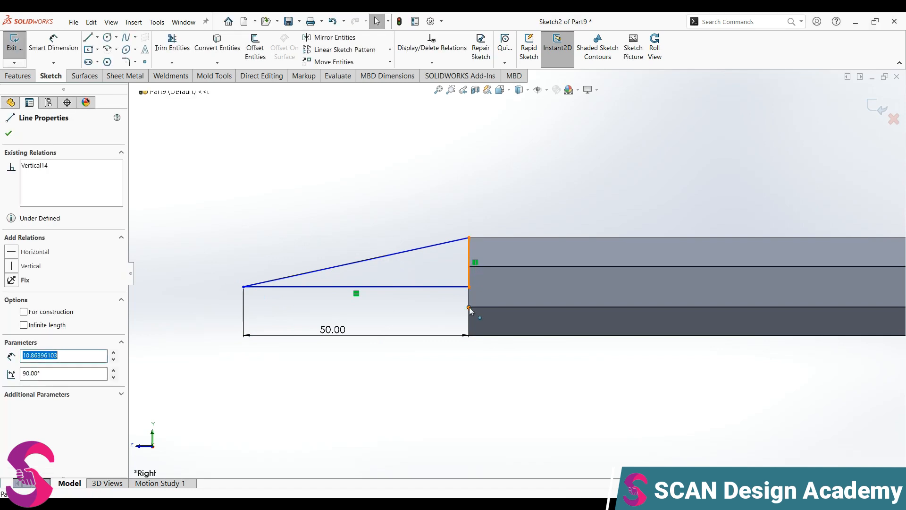
left_click(469, 304, "ctrl")
left_click(496, 259)
left_click(466, 193)
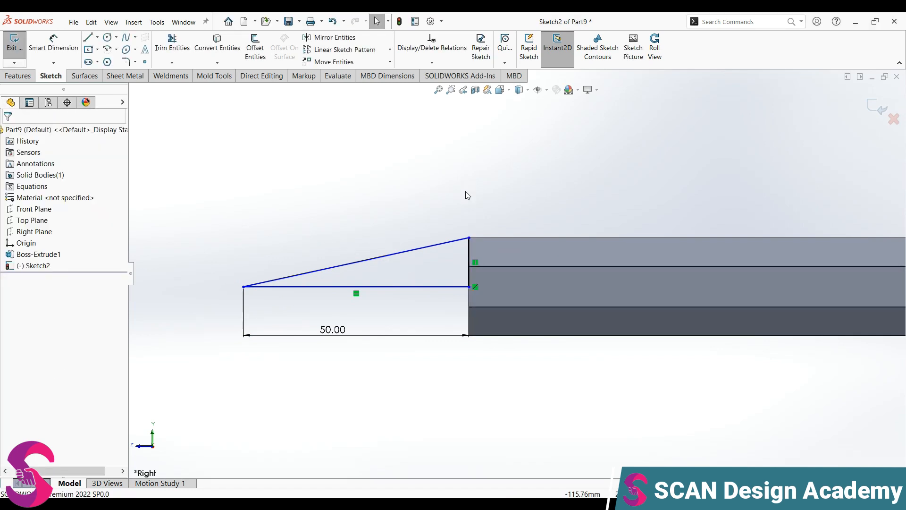
Step: Anchor the vertical side's upper end to the bar's top corner and its lower end to the middle of the bar's end
left_click(469, 238)
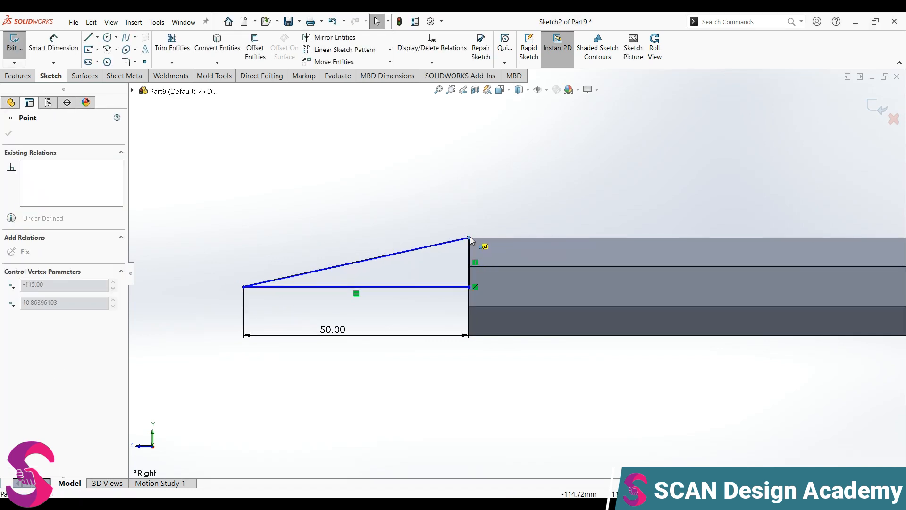
left_click(401, 207)
left_click(470, 287)
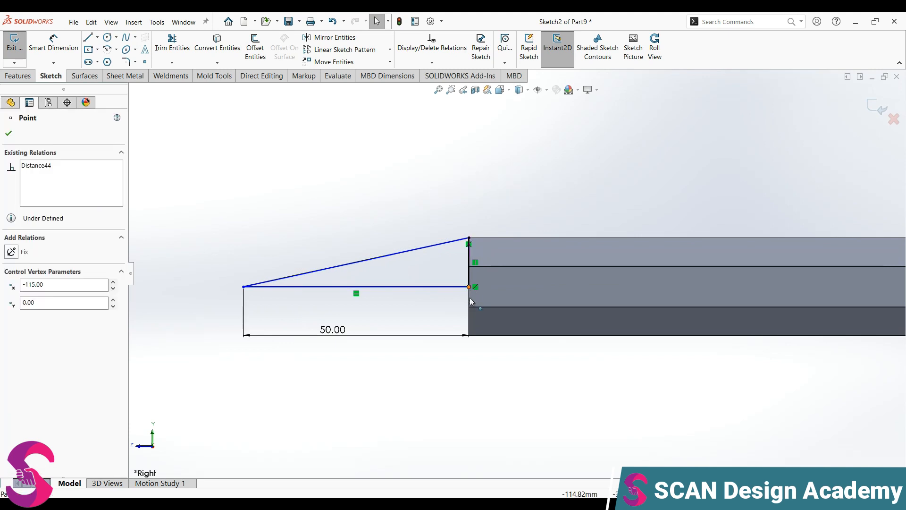
left_click(434, 391)
Step: Revolve the sketch profiles 360 degrees about the half-triangle's horizontal line, merging the result with the bar
scroll(453, 349, "up", 7)
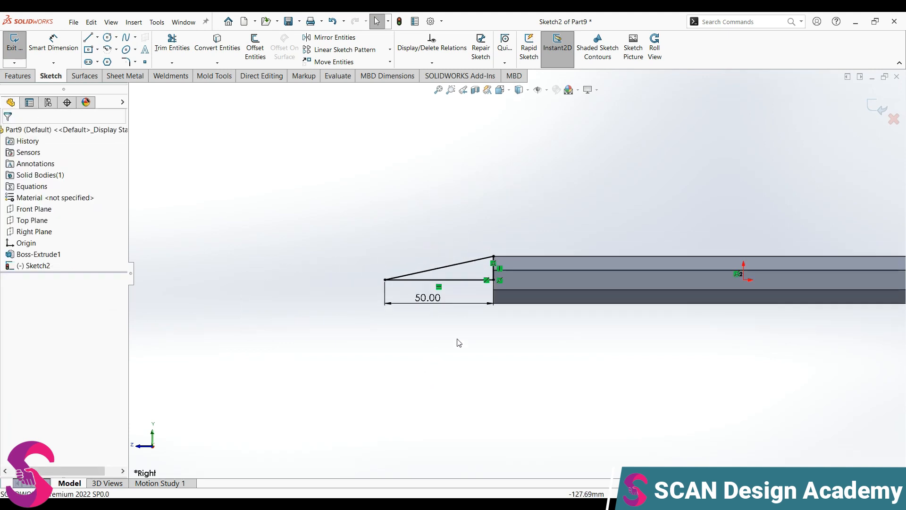
scroll(656, 267, "up", 4)
scroll(661, 265, "down", 5)
left_click(17, 76)
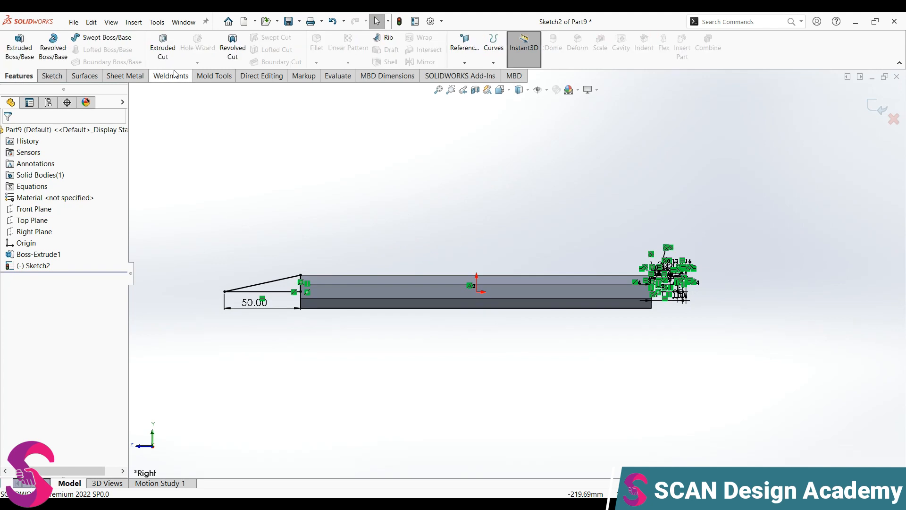
left_click(53, 46)
scroll(311, 295, "down", 3)
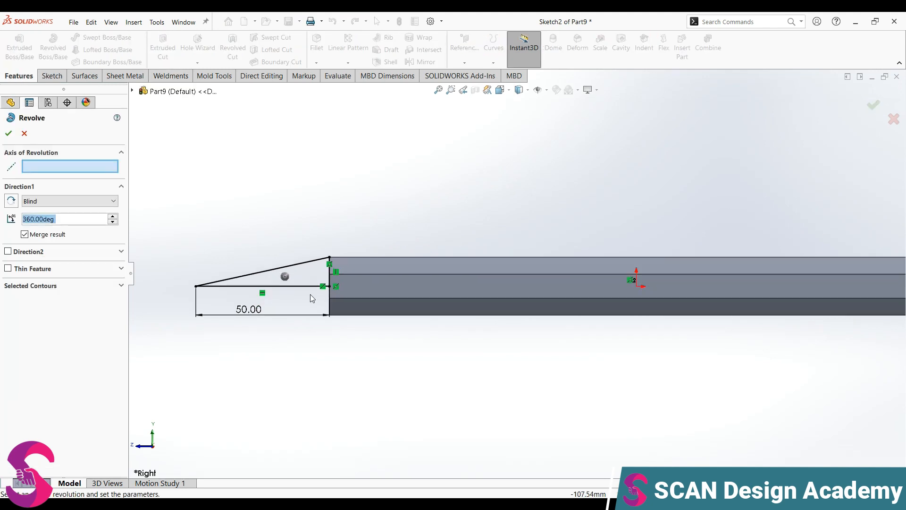
left_click(293, 286)
scroll(576, 283, "up", 3)
scroll(736, 283, "down", 6)
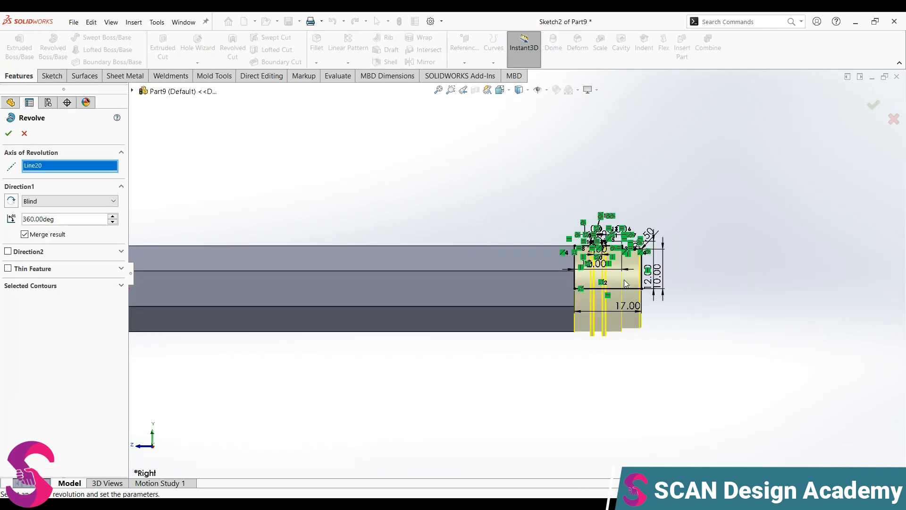
scroll(571, 288, "up", 6)
scroll(340, 269, "down", 2)
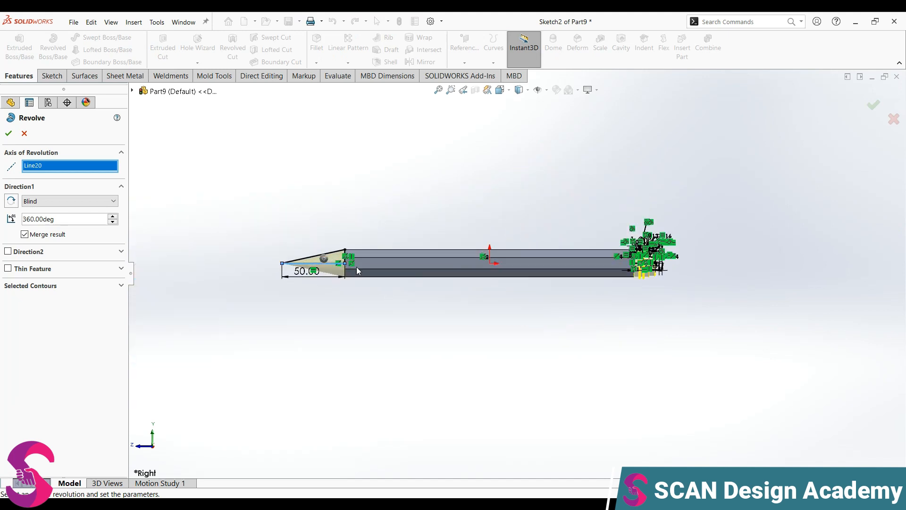
scroll(367, 254, "down", 3)
mouse_move(367, 254)
middle_mouse_down()
mouse_move(391, 274)
mouse_move(425, 279)
mouse_move(429, 300)
mouse_move(391, 264)
middle_mouse_up()
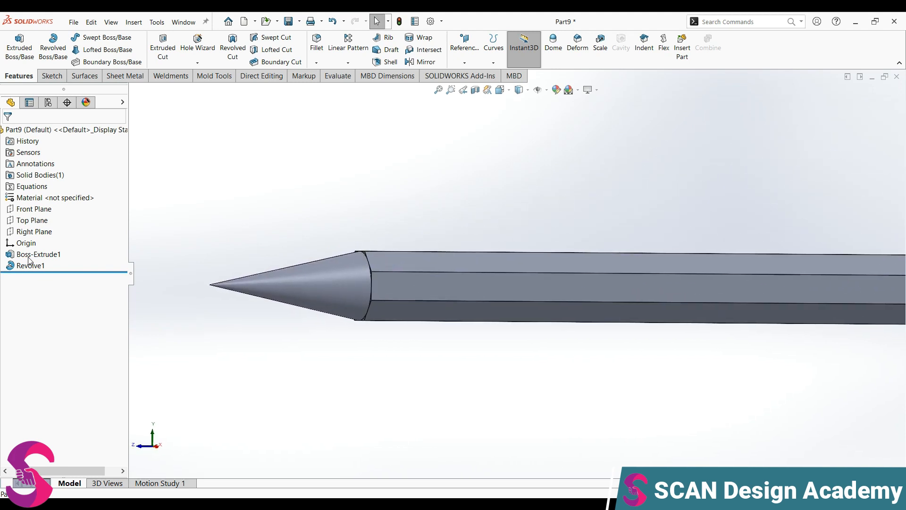
mouse_move(29, 259)
left_click(25, 210)
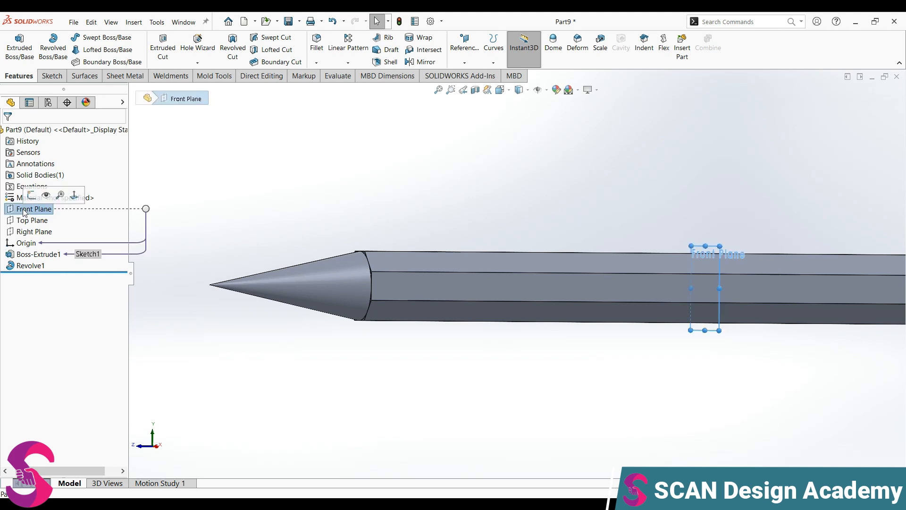
left_click(23, 232)
left_click(29, 213)
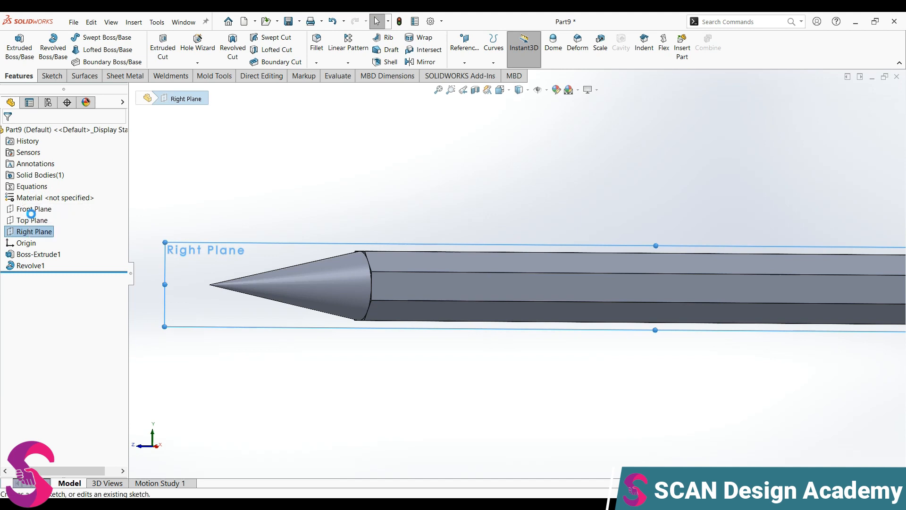
scroll(336, 257, "down", 3)
scroll(401, 264, "down", 1)
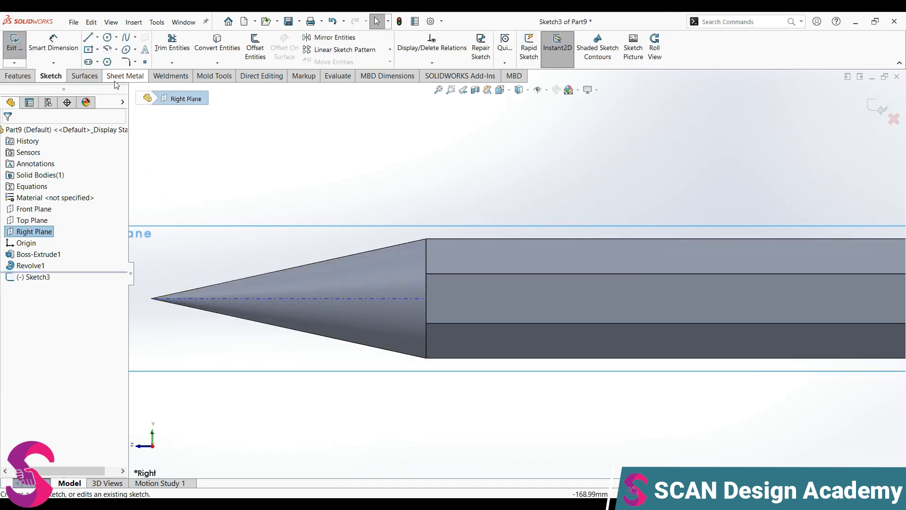
left_click(88, 37)
left_click(151, 298)
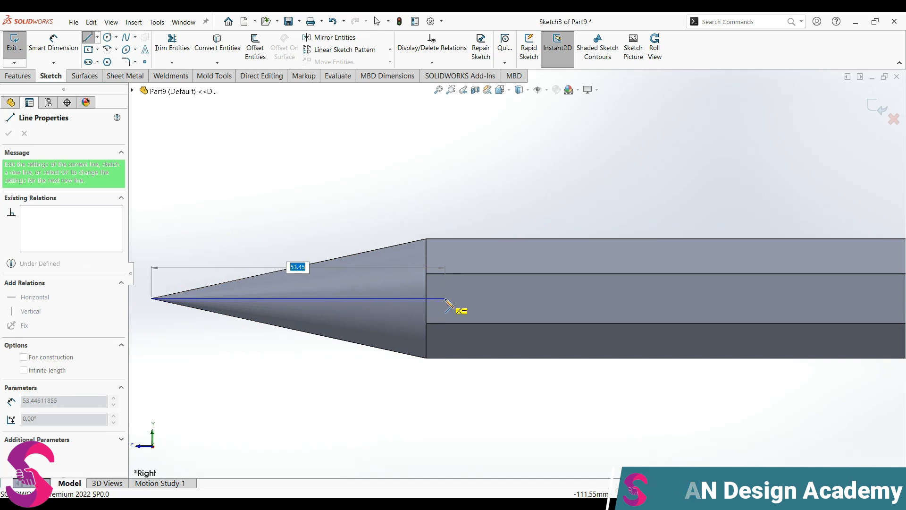
key("Escape")
key("Escape")
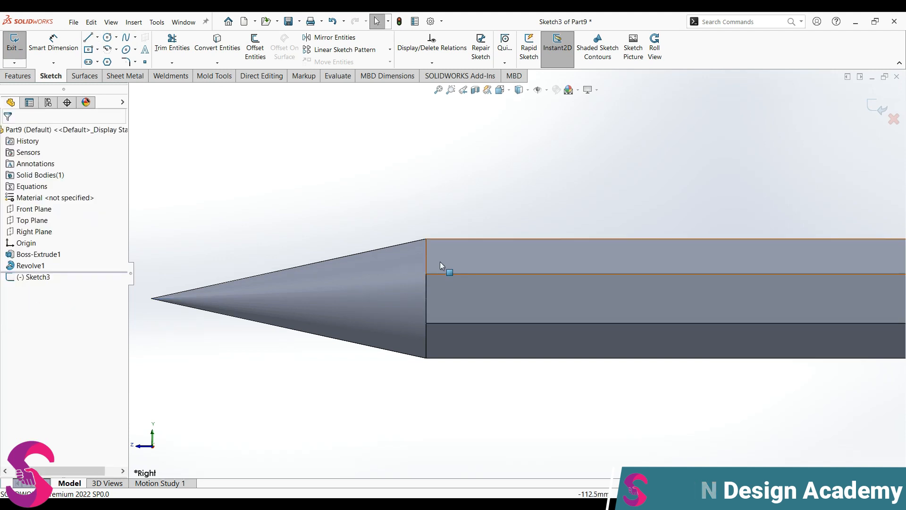
scroll(442, 263, "up", 2)
mouse_move(456, 276)
middle_mouse_down()
mouse_move(510, 247)
mouse_move(503, 261)
middle_mouse_up()
scroll(483, 277, "down", 2)
mouse_move(439, 283)
middle_mouse_down()
mouse_move(474, 265)
mouse_move(480, 296)
mouse_move(440, 320)
mouse_move(394, 314)
mouse_move(496, 279)
mouse_move(519, 293)
mouse_move(483, 299)
mouse_move(510, 309)
mouse_move(517, 284)
mouse_move(472, 269)
middle_mouse_up()
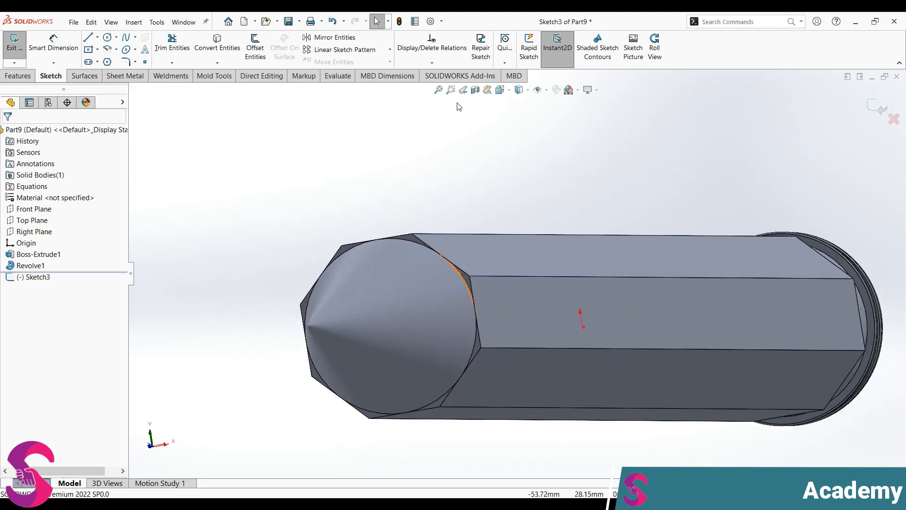
scroll(472, 285, "up", 3)
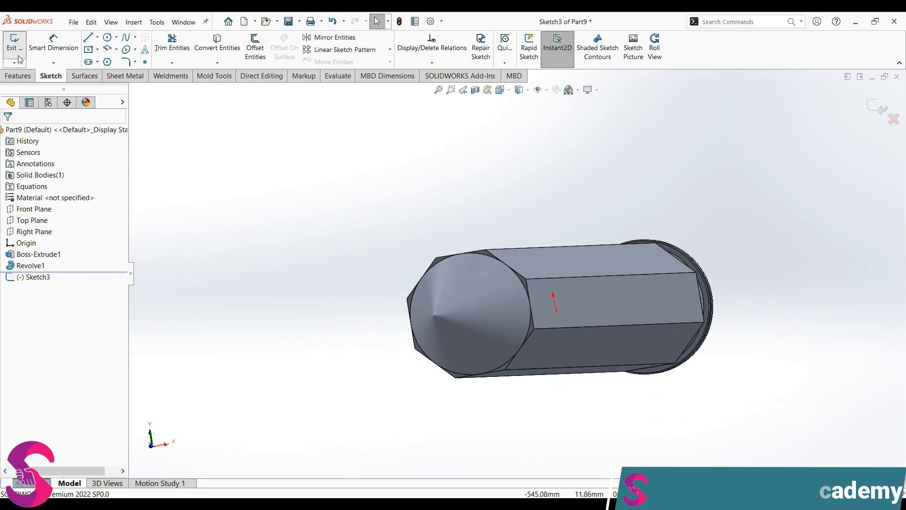
left_click(14, 41)
Step: Create a reference plane through three bar vertices: two opposite corners at the cone end and one corner at the stepped end
left_click(464, 62)
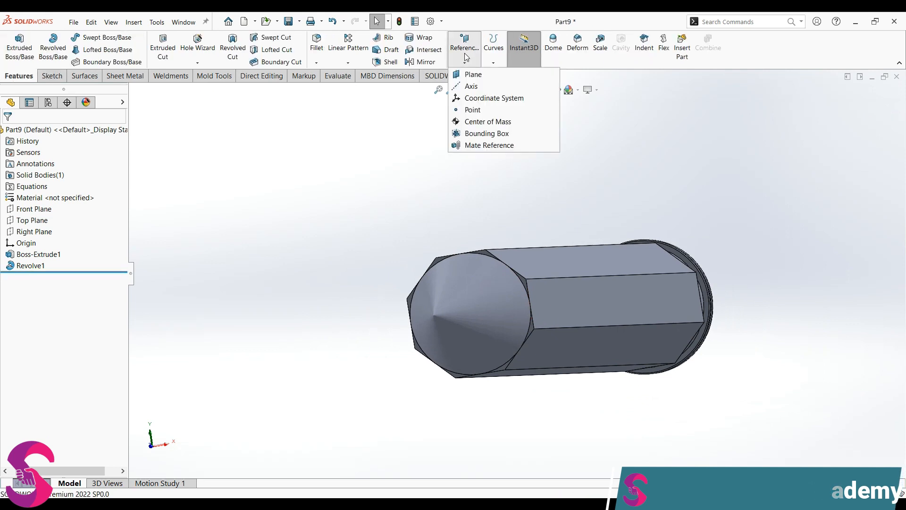
left_click(485, 249)
left_click(456, 382)
middle_click_drag(456, 381, 739, 331)
scroll(742, 325, "down", 3)
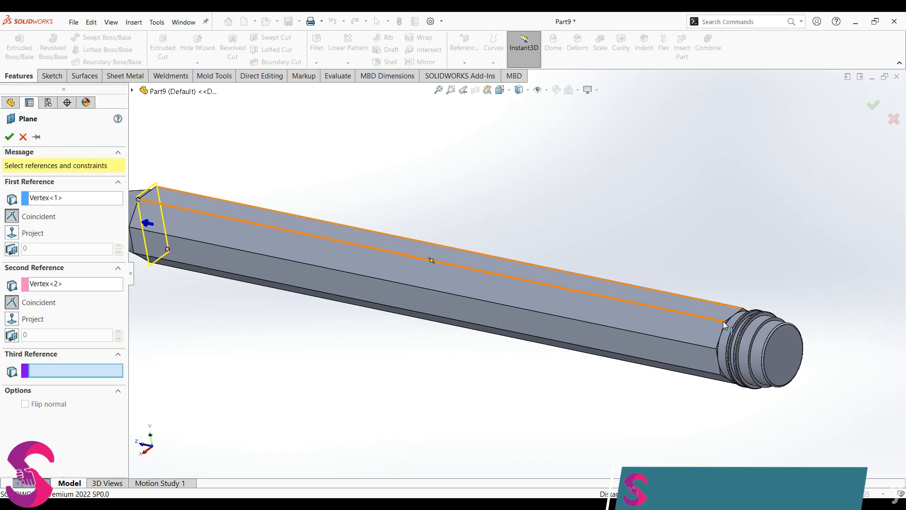
left_click(727, 327)
scroll(480, 342, "up", 3)
middle_click_drag(480, 342, 547, 245)
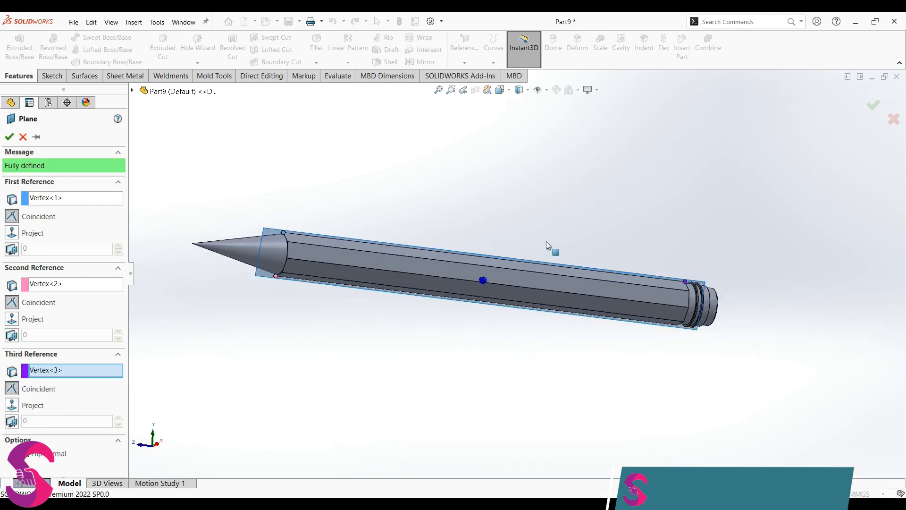
left_click(8, 137)
Step: On the new plane, sketch a small right triangle over the bar's top corner where it meets the cone, with horizontal and vertical sides
scroll(302, 212, "down", 2)
right_click(285, 217)
left_click(307, 205)
scroll(395, 266, "down", 5)
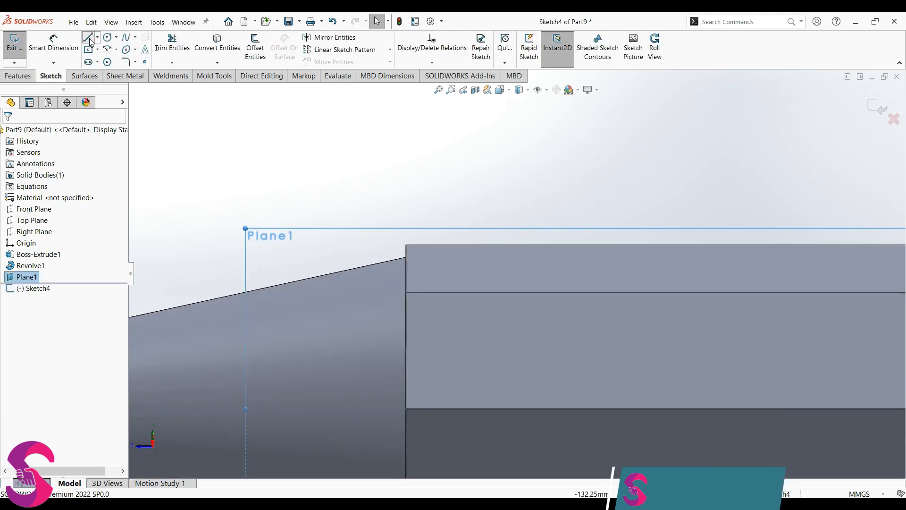
left_click(89, 38)
left_click(399, 257)
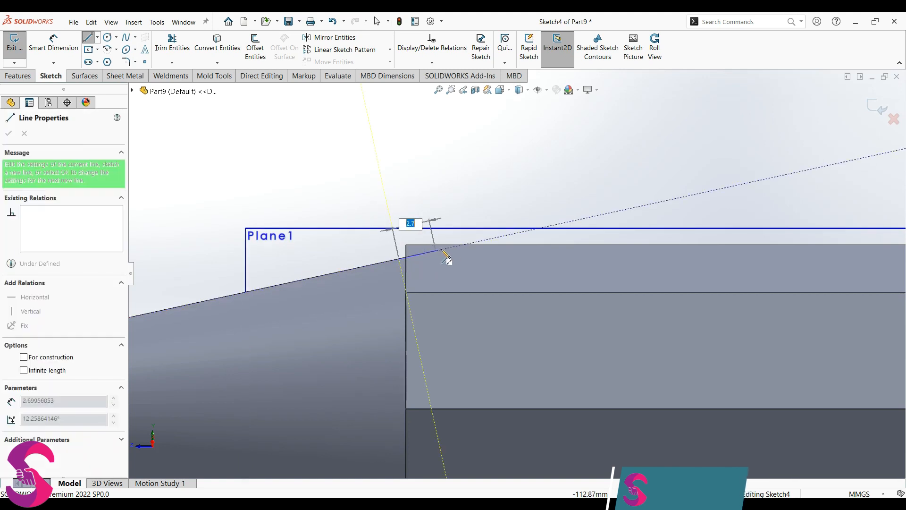
left_click(466, 245)
left_click(397, 245)
left_click(399, 258)
scroll(398, 248, "down", 2)
key("Escape")
Step: Make the small triangle's sloped side collinear with the cone's upper silhouette edge
left_click(434, 256)
left_click(372, 270, "ctrl")
left_click(373, 268)
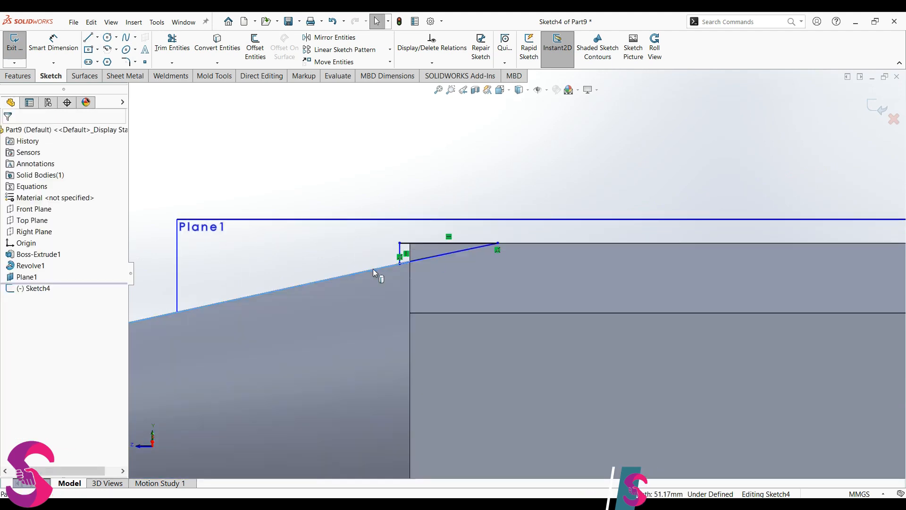
left_click(426, 260, "ctrl")
left_click(452, 217)
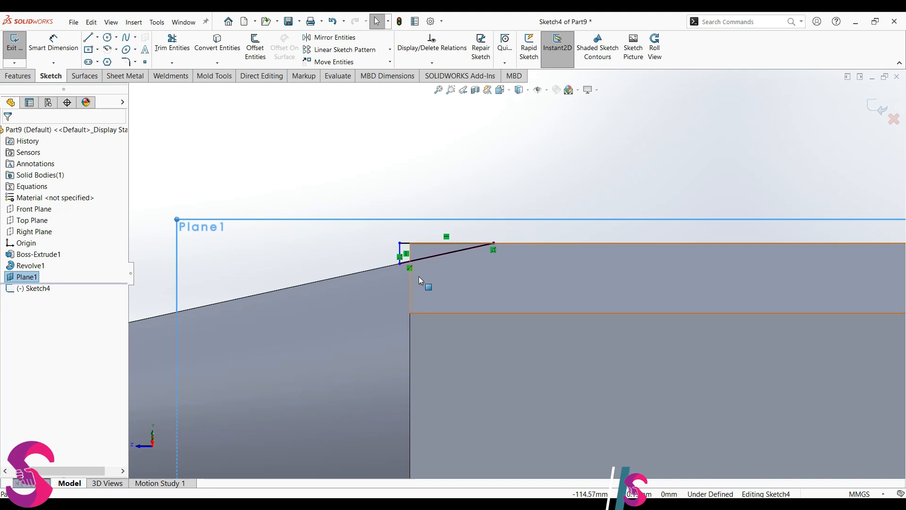
Step: Draw a horizontal line about 5.6 mm long outward from the cone's tip and convert it to construction geometry
scroll(439, 290, "up", 4)
key("l")
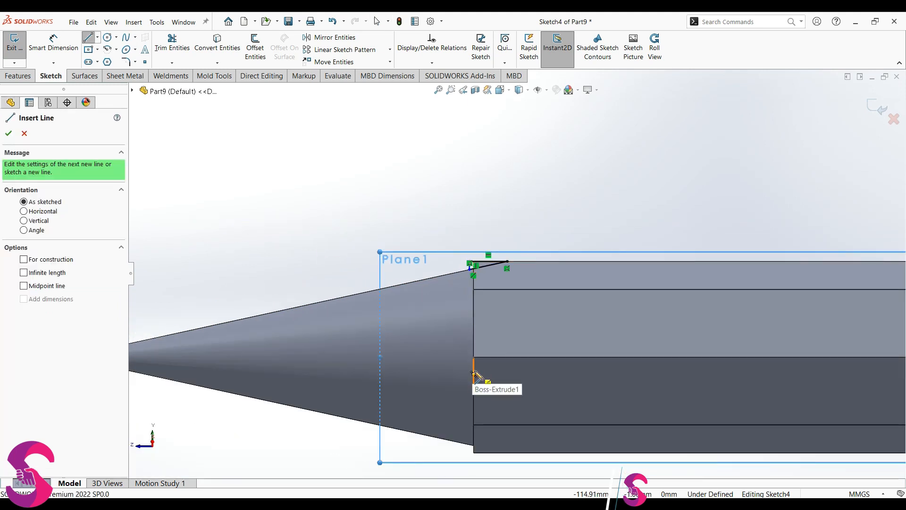
scroll(474, 375, "up", 4)
left_click(300, 314)
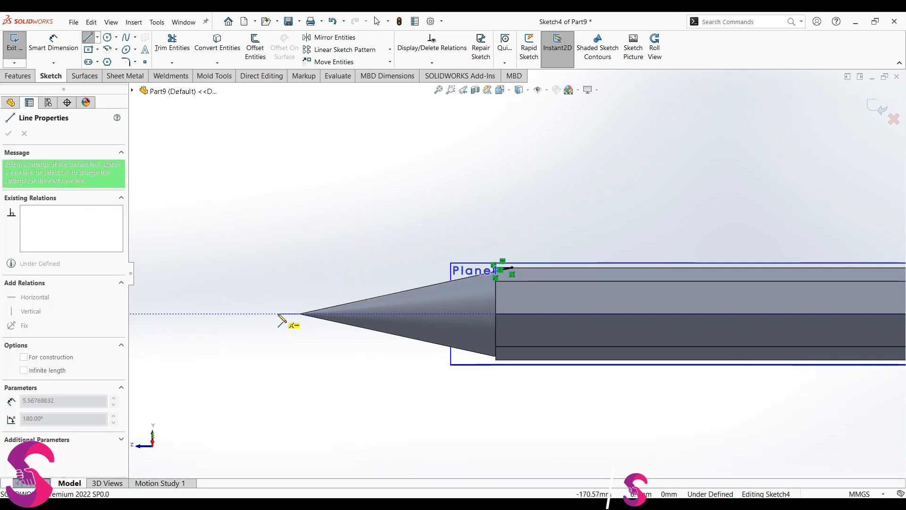
left_click(278, 314)
key("Escape")
left_click(291, 314)
left_click(331, 285)
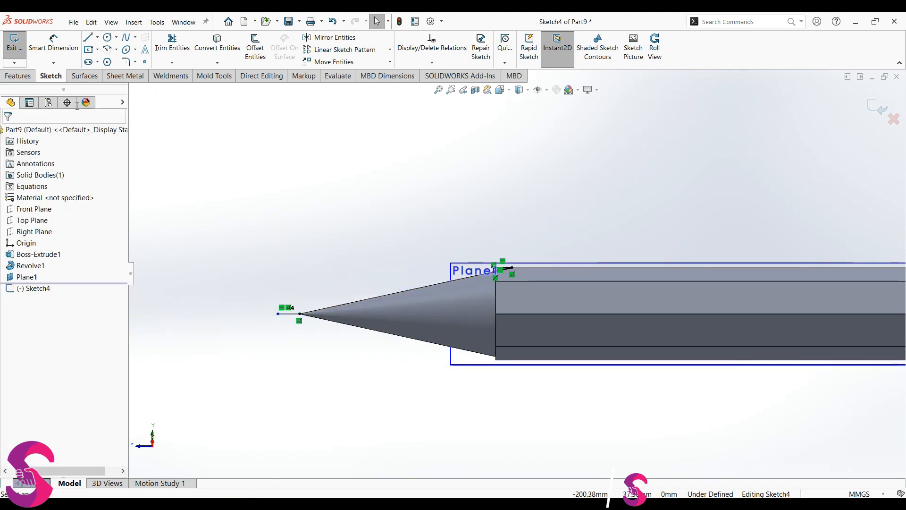
Step: Cut-revolve the small triangle 360 degrees about the construction line to trim the bar's corners at the cone
left_click(14, 47)
left_click(232, 47)
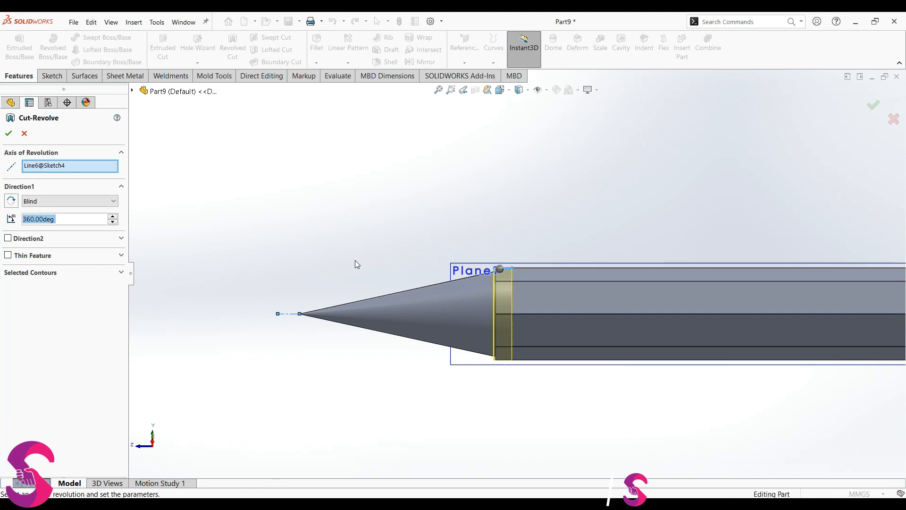
left_click(9, 134)
scroll(502, 282, "down", 4)
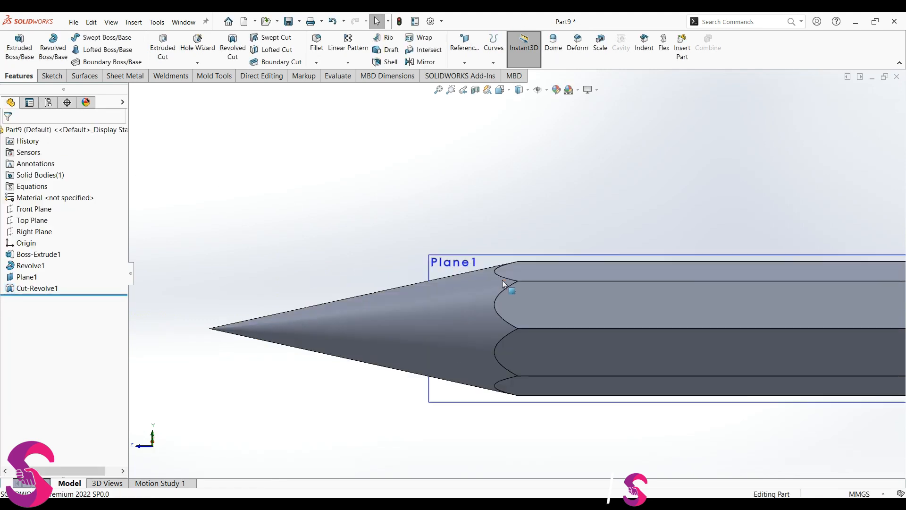
Step: Hide the reference plane and inspect the whole pencil in an angled view
scroll(581, 320, "up", 4)
mouse_move(581, 320)
middle_mouse_down()
mouse_move(603, 400)
mouse_move(656, 298)
middle_mouse_up()
scroll(676, 269, "up", 2)
right_click(340, 335)
left_click(497, 392)
mouse_move(556, 359)
middle_mouse_down()
mouse_move(667, 276)
mouse_move(605, 292)
mouse_move(566, 313)
mouse_move(603, 259)
mouse_move(637, 248)
mouse_move(639, 302)
mouse_move(637, 293)
middle_mouse_up()
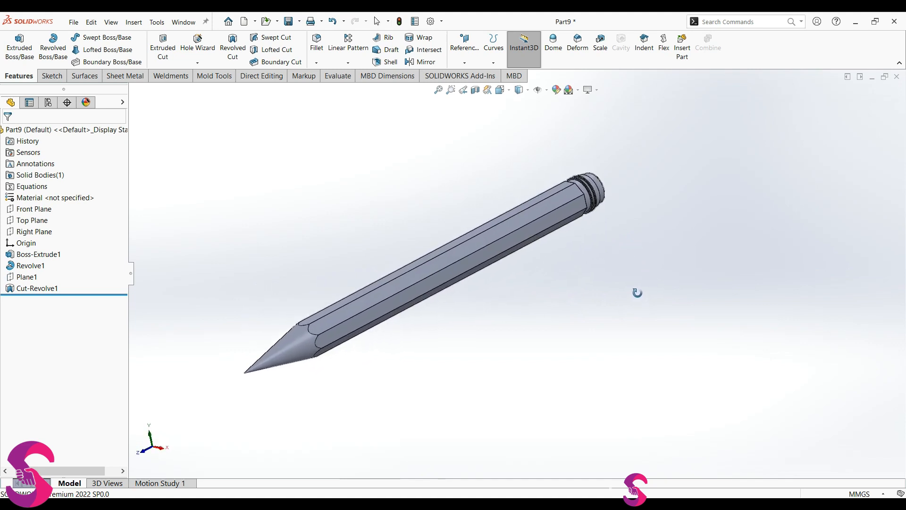
scroll(461, 307, "up", 1)
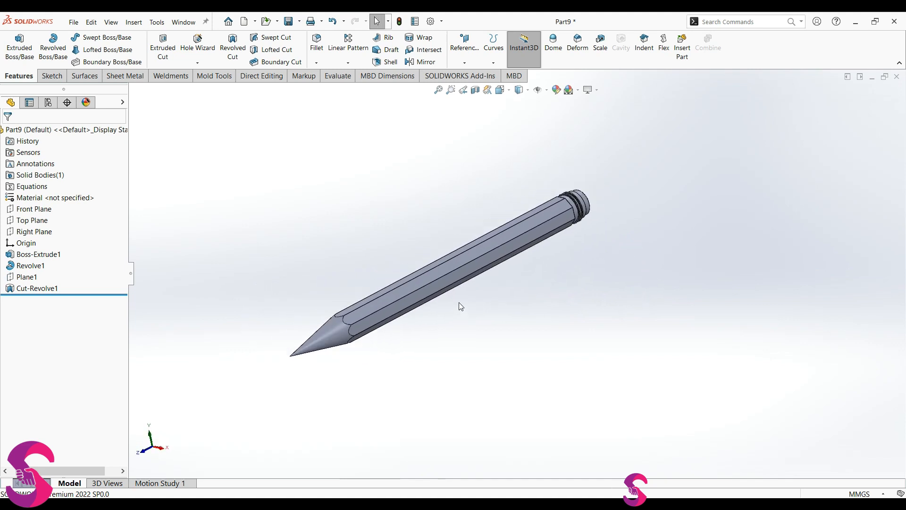